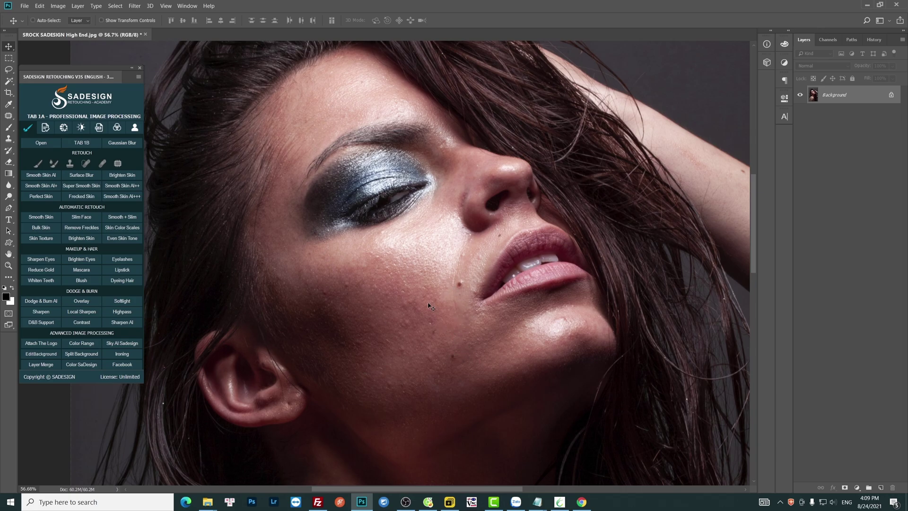
- Duplicate the Background layer twice
key("ctrl")
key("ctrl+j")
key("ctrl+j")
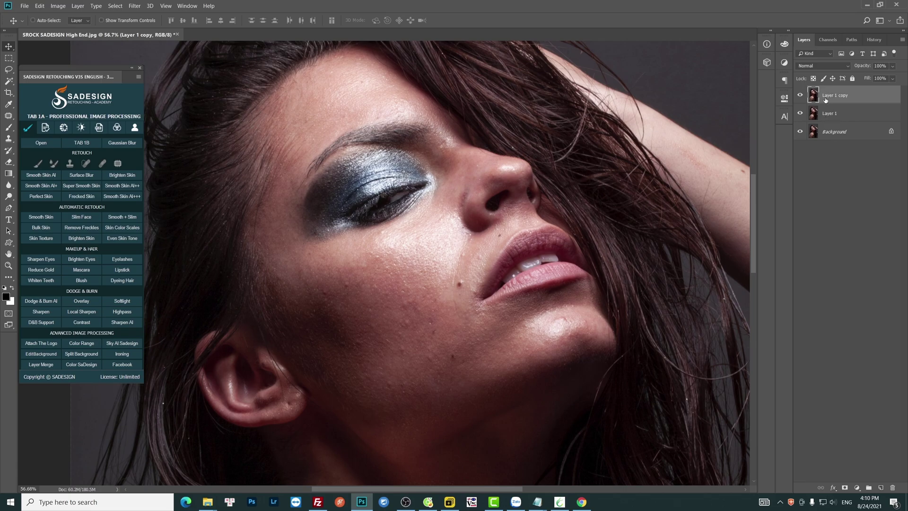
- Rename the lower duplicate layer Blur and the upper duplicate layer Highpass
double_click(845, 110)
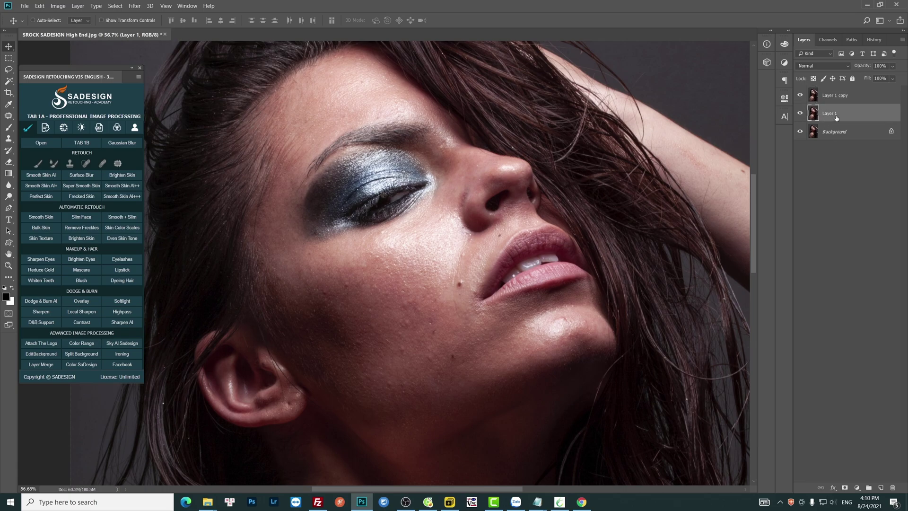
type("Blur")
key("Return")
double_click(837, 96)
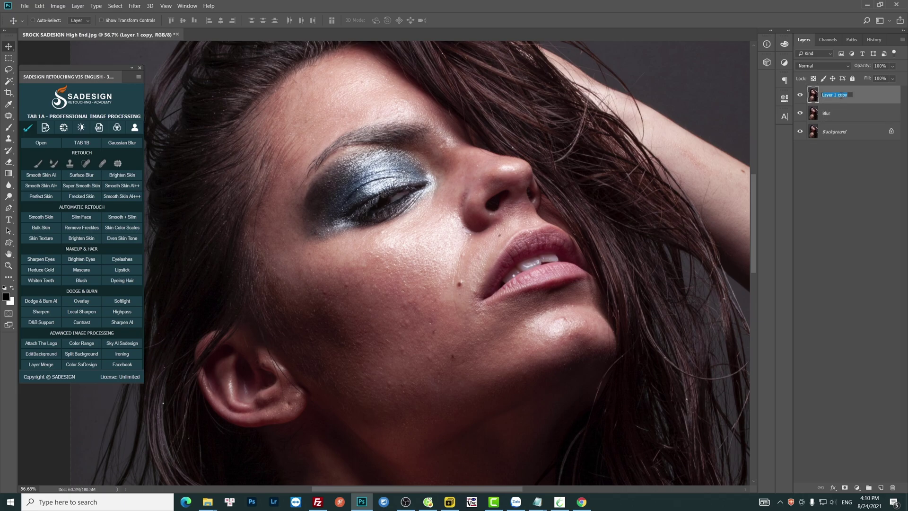
type("Highpass")
key("Return")
- Hide the Highpass layer and apply a Gaussian Blur with a 30-pixel radius to the Blur layer
left_click(799, 95)
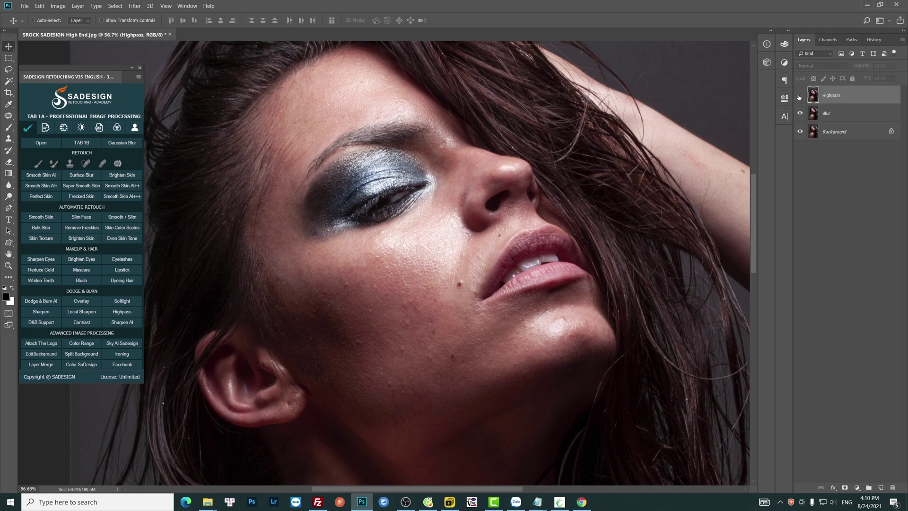
left_click(828, 116)
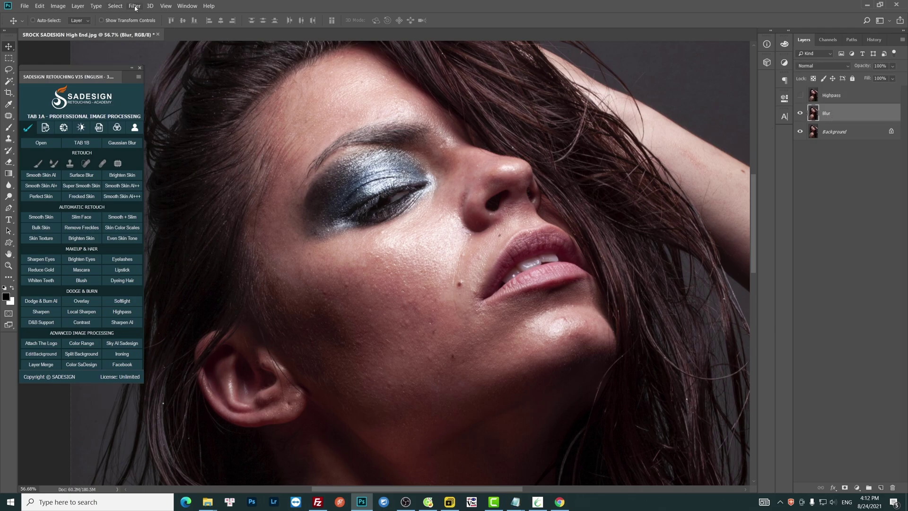
left_click(134, 6)
mouse_move(150, 102)
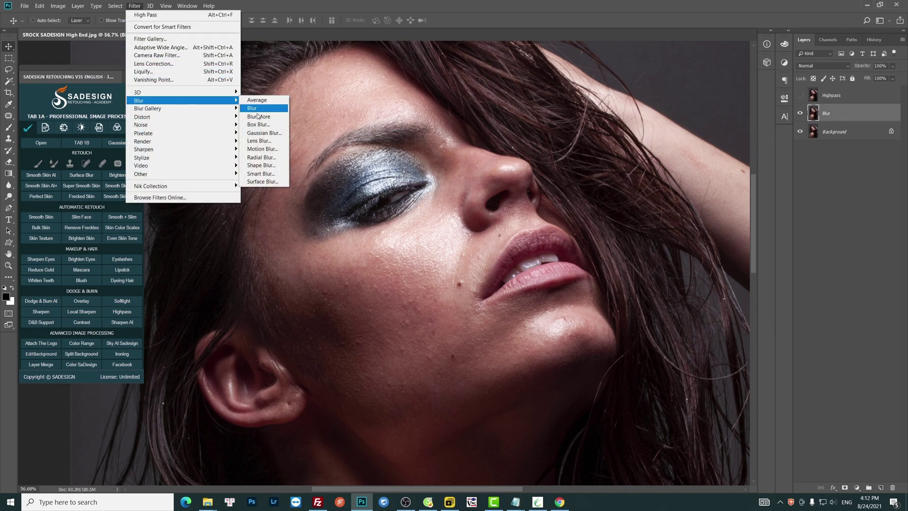
left_click(263, 133)
mouse_move(617, 374)
left_mouse_down()
mouse_move(607, 370)
mouse_move(634, 372)
mouse_move(623, 372)
left_mouse_up()
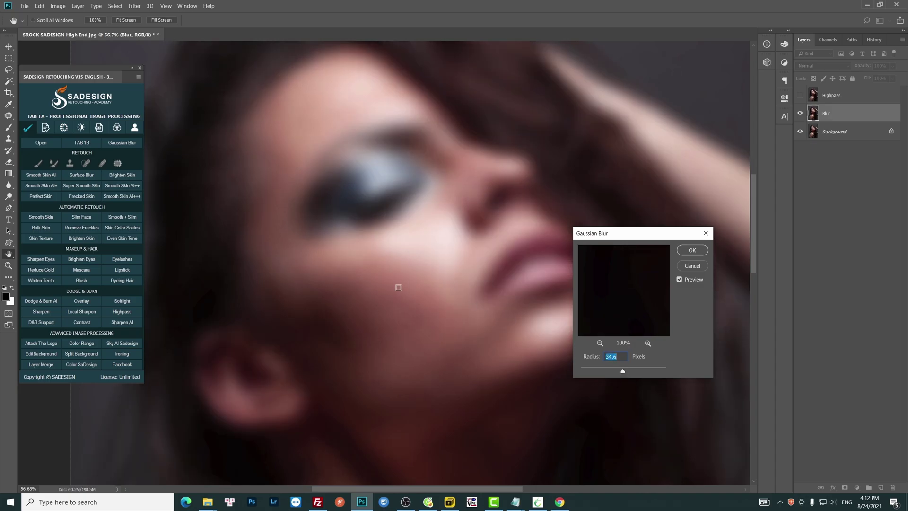
left_click_drag(621, 373, 619, 373)
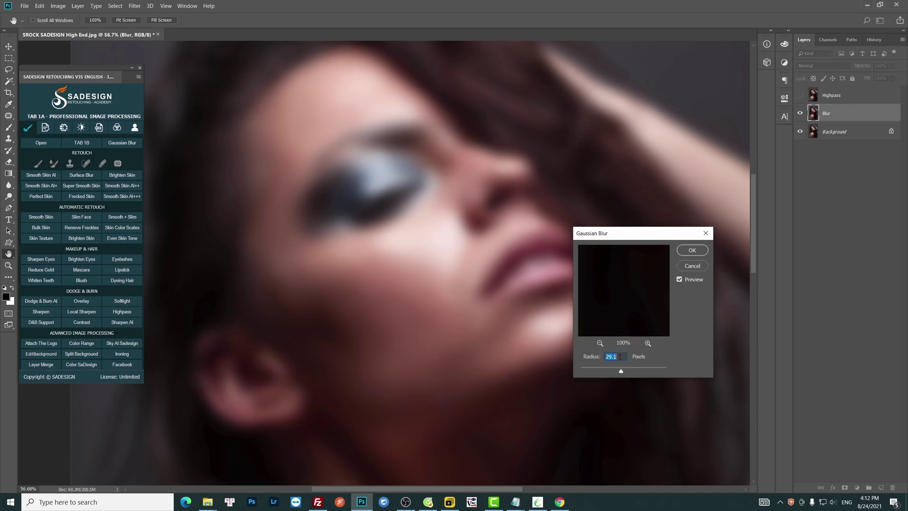
left_click_drag(621, 371, 620, 371)
type("30")
left_click(694, 252)
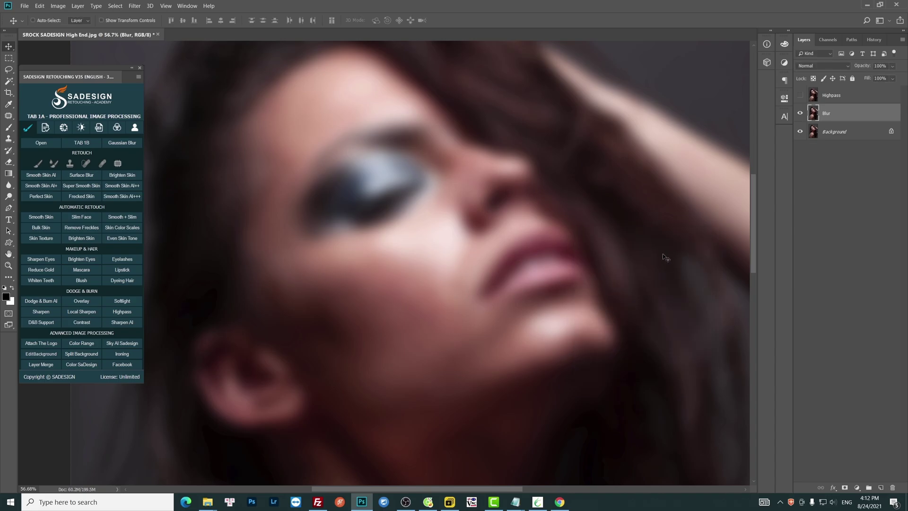
- Show the Highpass layer, apply a High Pass filter with a 30.4-pixel radius to it, and set its blend mode to Linear Light
left_click(832, 95)
left_click(800, 95)
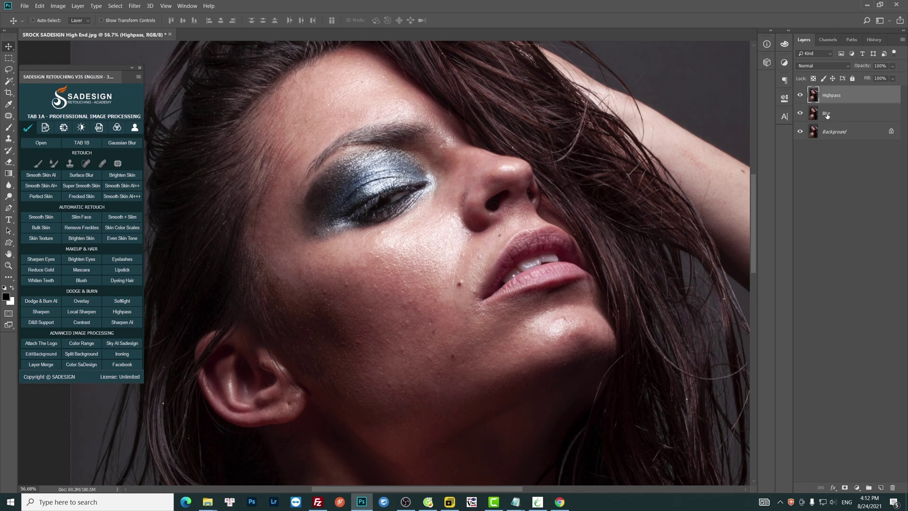
left_click(135, 6)
mouse_move(142, 174)
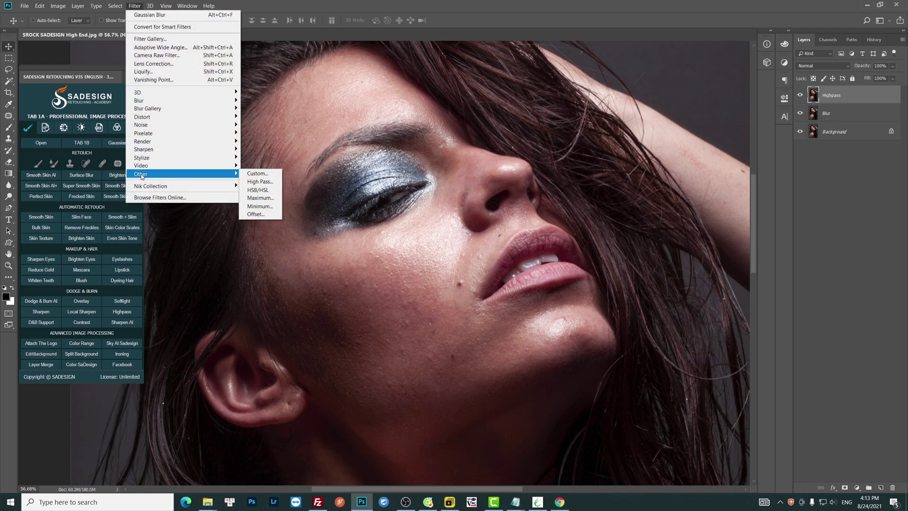
left_click(259, 182)
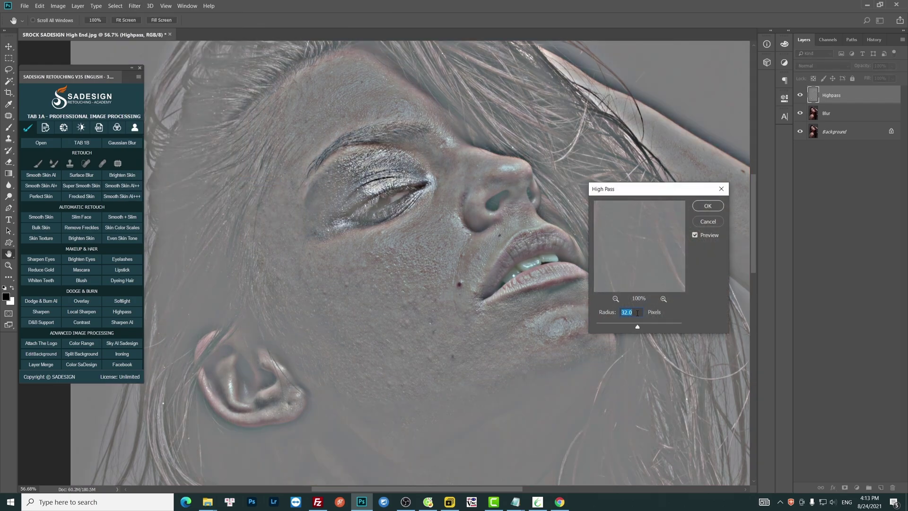
left_click_drag(637, 328, 637, 328)
left_click(708, 206)
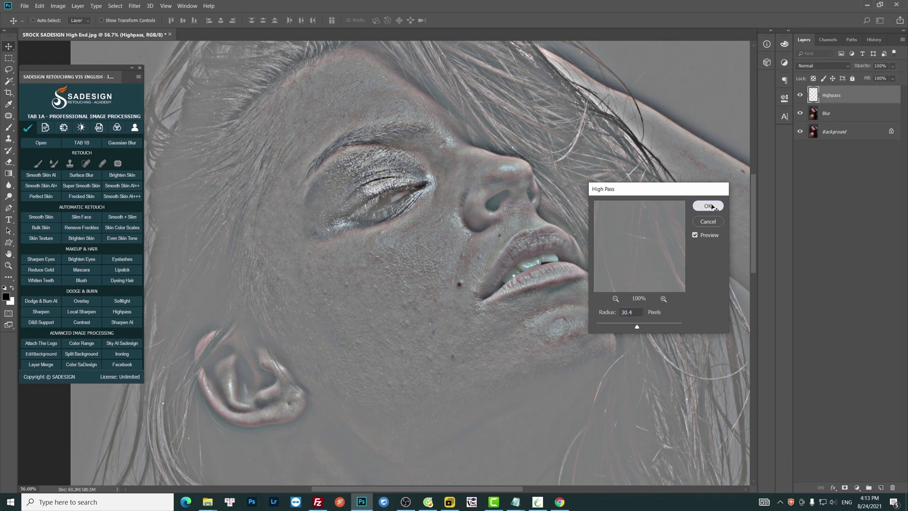
left_click(823, 66)
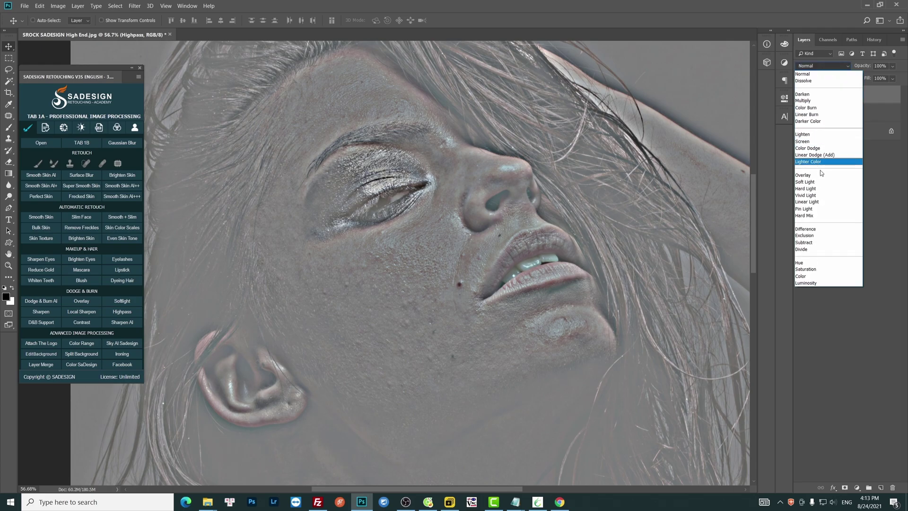
left_click(815, 203)
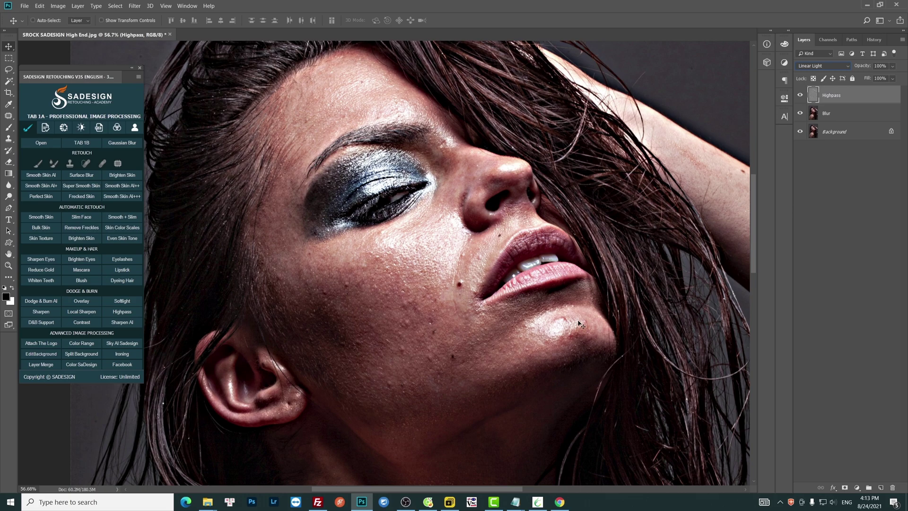
- Flatten the Highpass layer's contrast with Curves, raising the black end's output to about 55 and lowering the white end's to 194
key("ctrl")
key("ctrl+m")
left_click_drag(564, 419, 564, 396)
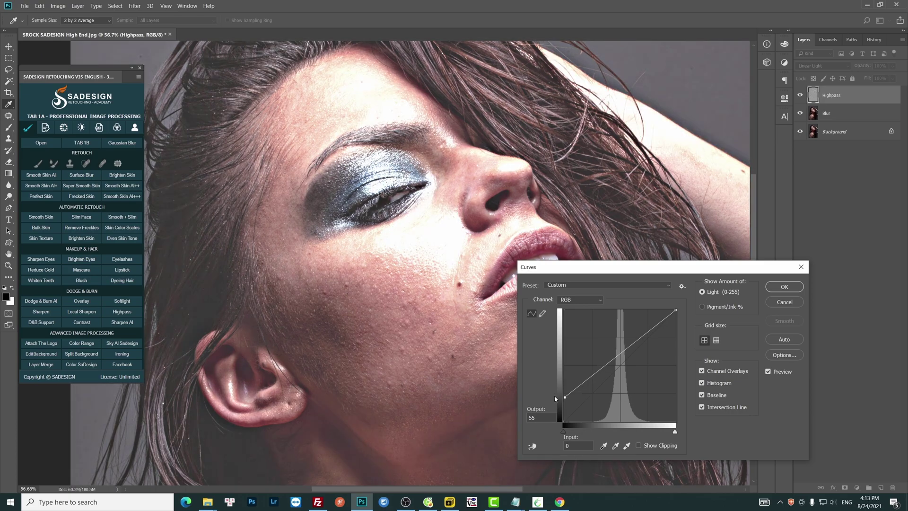
left_click_drag(671, 272, 628, 233)
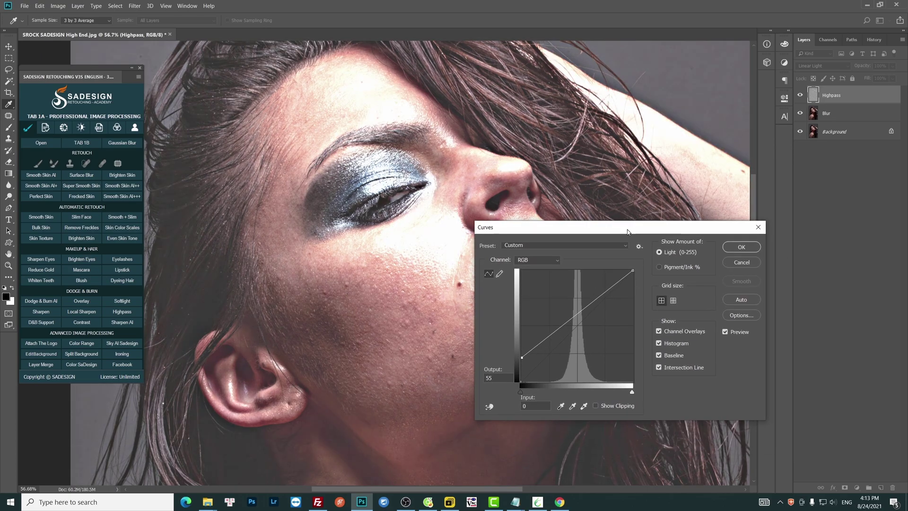
left_click_drag(634, 273, 645, 298)
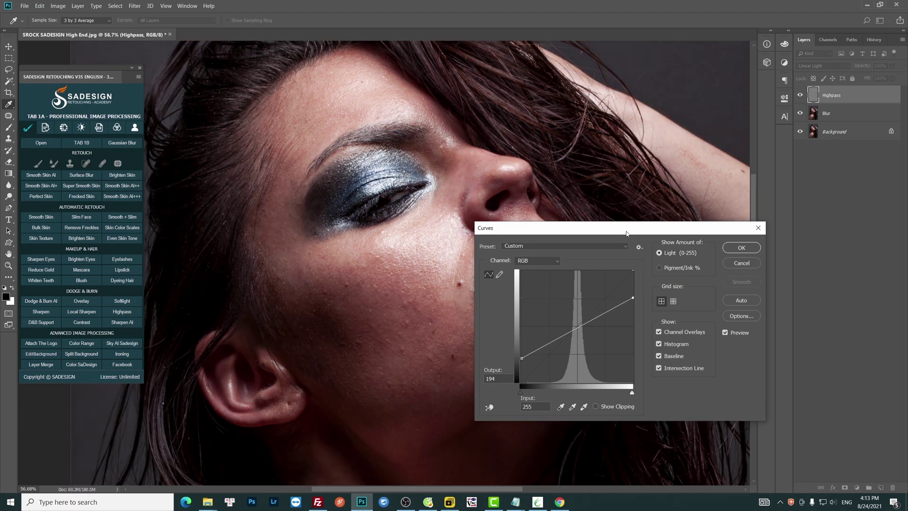
left_click_drag(627, 228, 715, 255)
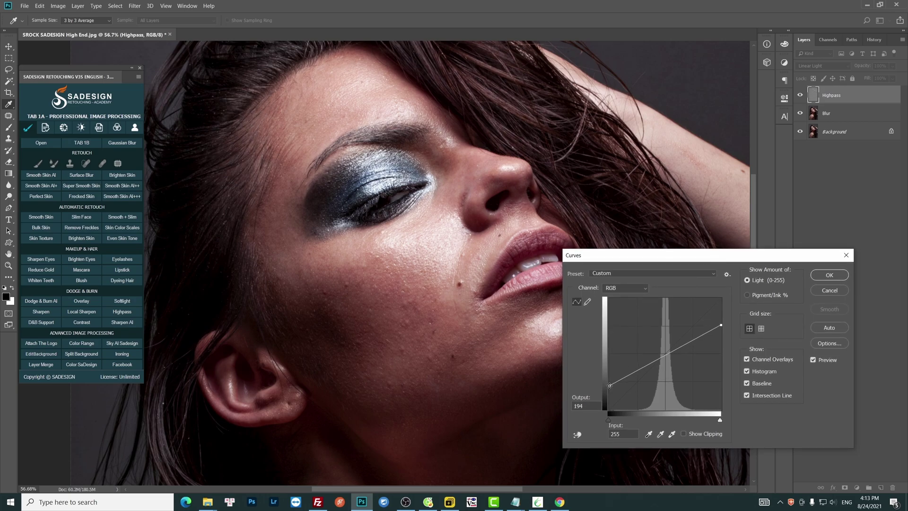
left_click_drag(610, 385, 609, 385)
left_click(814, 363)
left_click(817, 362)
left_click(829, 275)
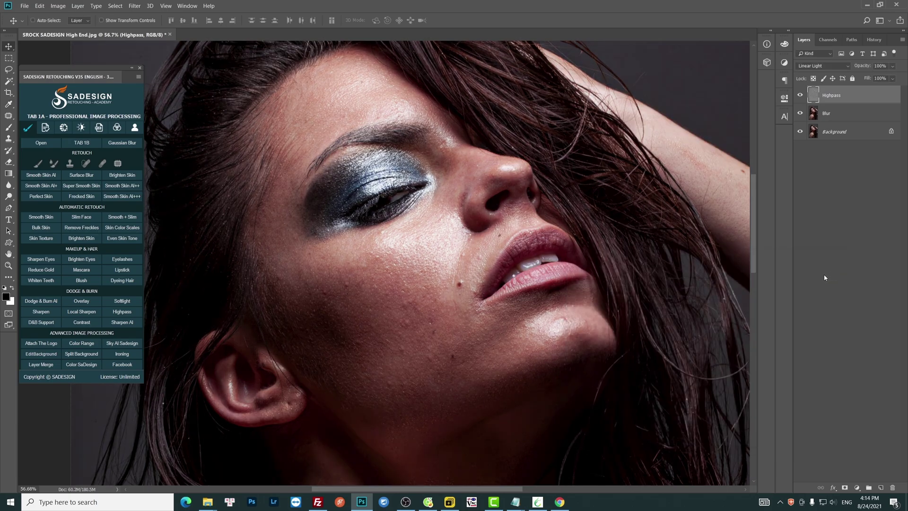
left_click(799, 132)
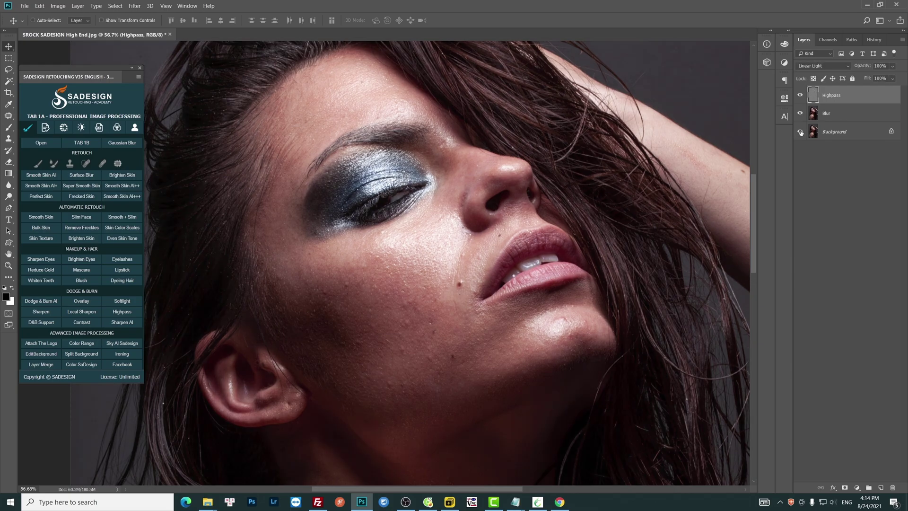
left_click(799, 132)
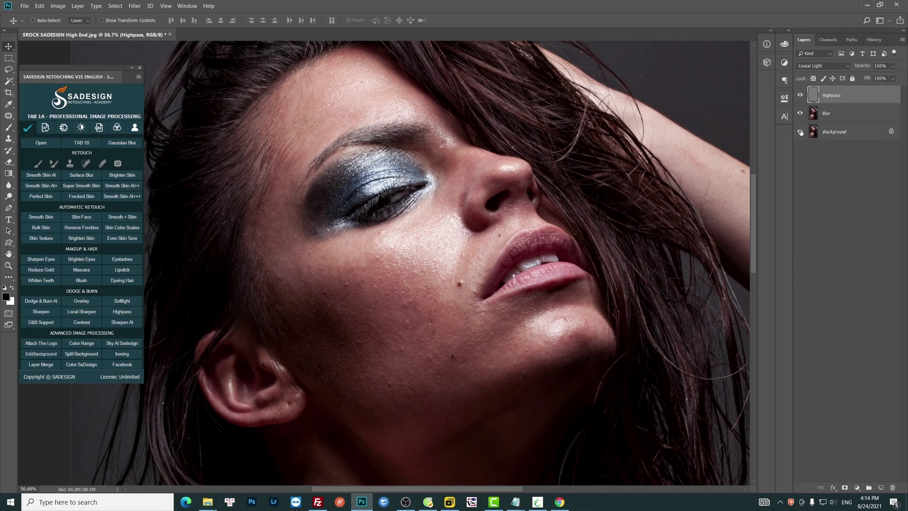
- Group the Highpass and Blur layers and name the group Texture
left_click(836, 115, "shift")
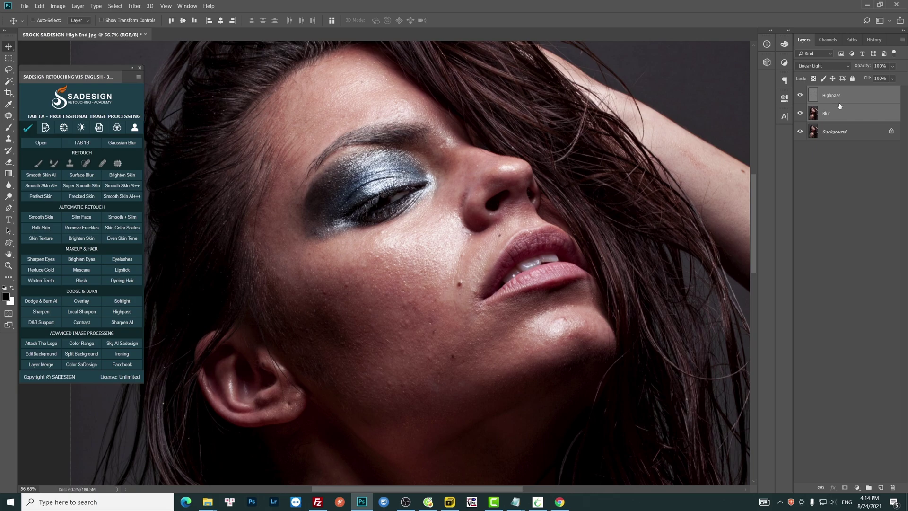
key("ctrl+g")
double_click(835, 93)
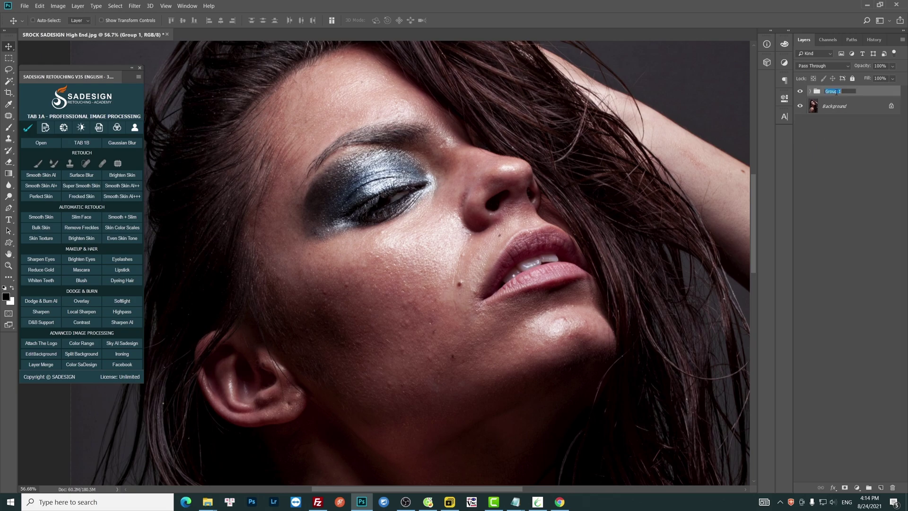
type("Texture")
key("Return")
- Remove the lower cheek blemishes and the mole beside the mouth on the Highpass layer using the Spot Healing Brush
left_click(810, 92)
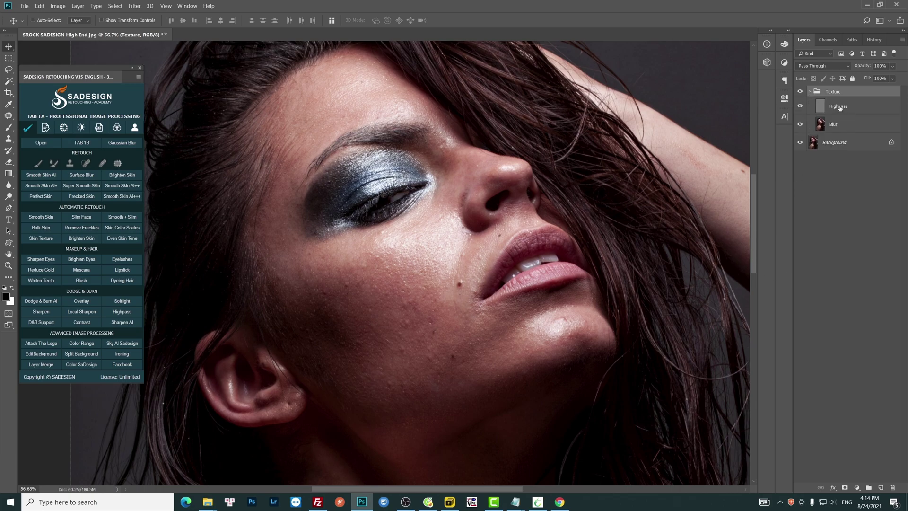
left_click(841, 107)
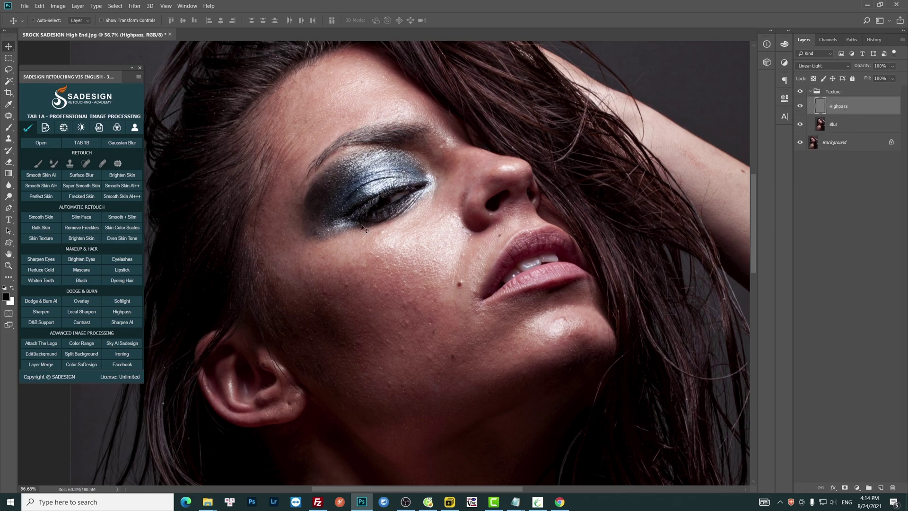
left_click(10, 117)
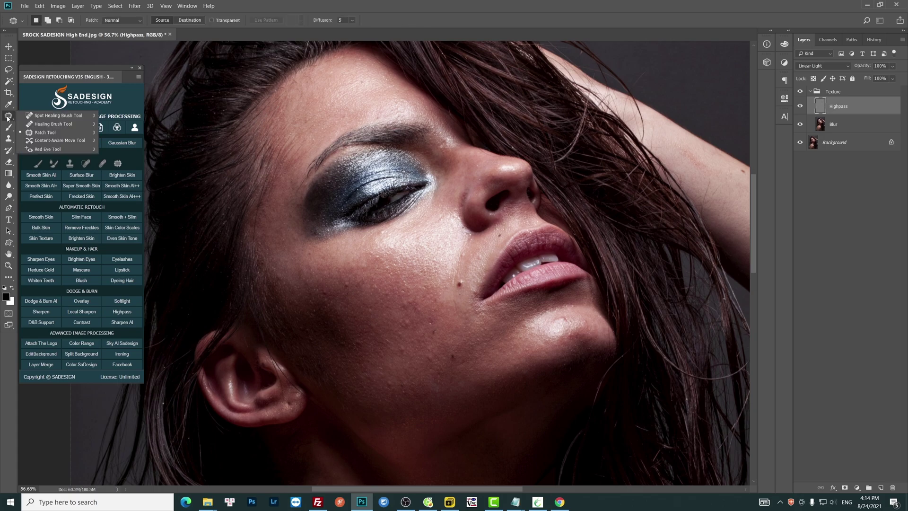
left_click(60, 118)
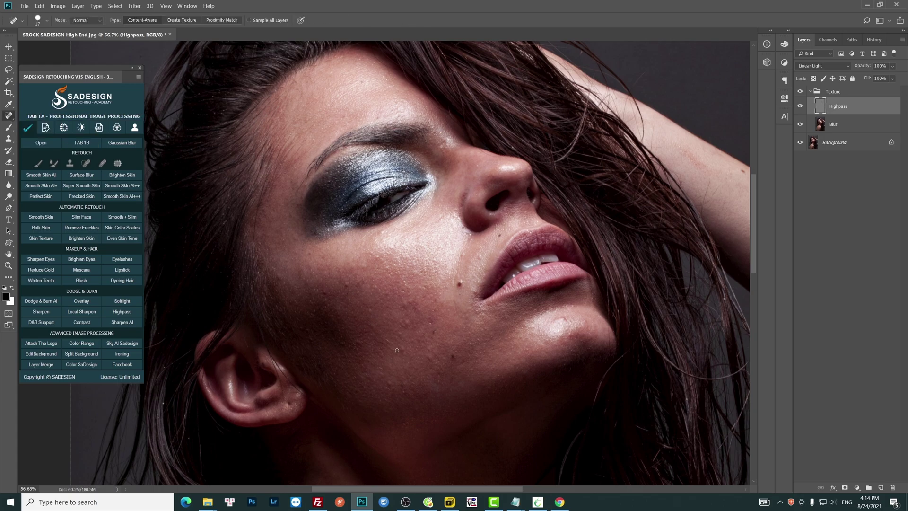
left_click_drag(439, 353, 468, 377)
left_click_drag(408, 363, 415, 373)
left_click_drag(470, 365, 465, 361)
left_click(428, 302)
left_click(415, 271)
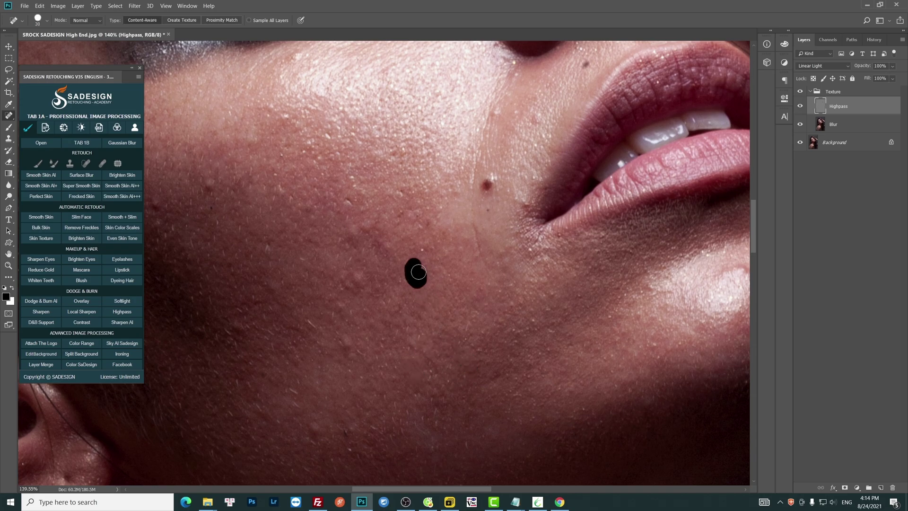
left_click_drag(348, 275, 356, 289)
left_click(370, 221)
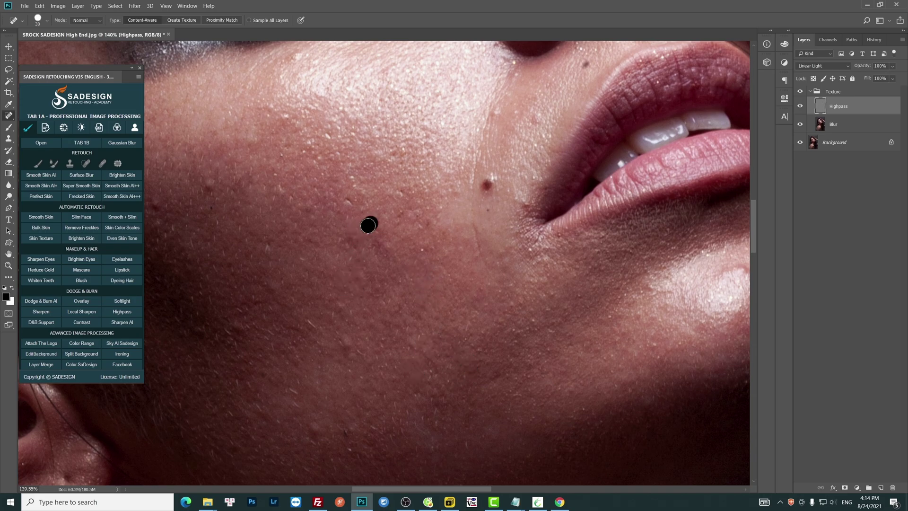
left_click(487, 184)
left_click(489, 182)
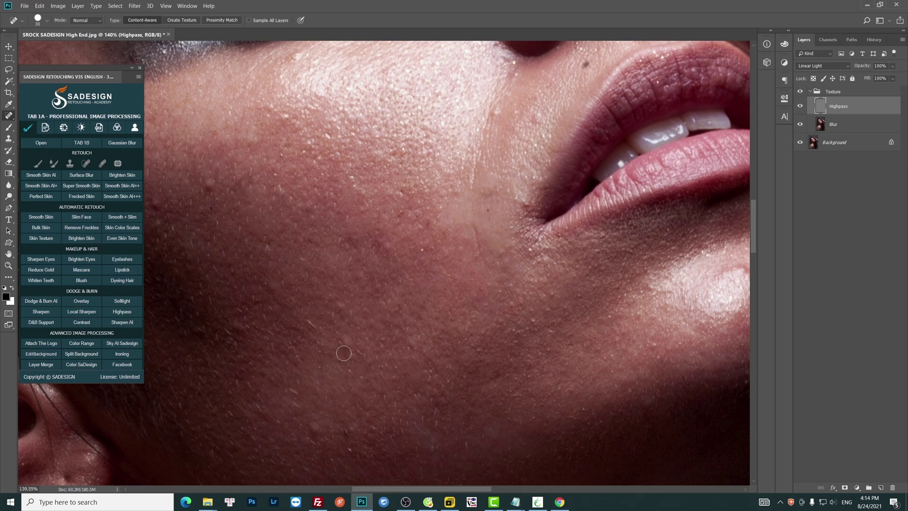
- Heal the remaining small spots across the cheek and below the eye on the Highpass layer
left_click(344, 345)
left_click_drag(152, 154, 267, 301)
left_click(322, 332)
left_click_drag(232, 255, 232, 264)
left_click(268, 351)
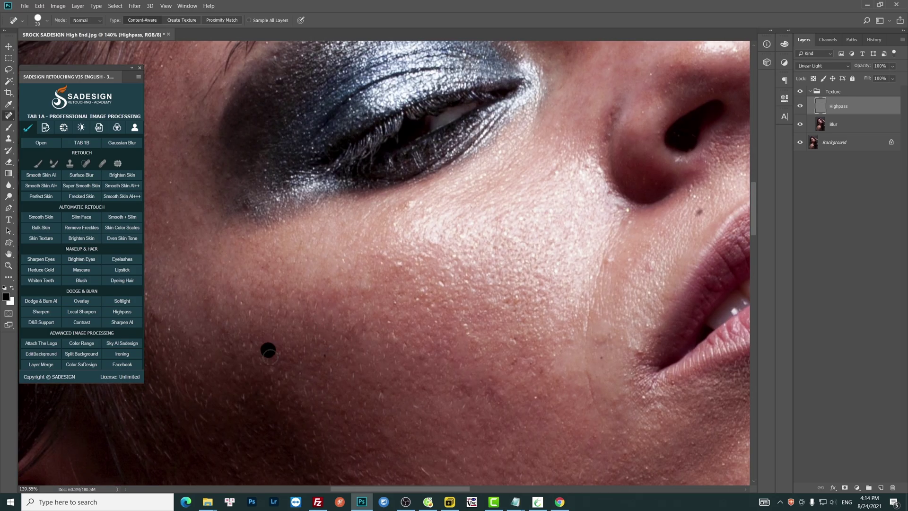
mouse_move(667, 227)
left_mouse_down()
mouse_move(501, 336)
mouse_move(433, 396)
left_mouse_up()
left_click(466, 381)
- Heal the small spots on the forehead above the eyebrow
left_click_drag(310, 169, 528, 304)
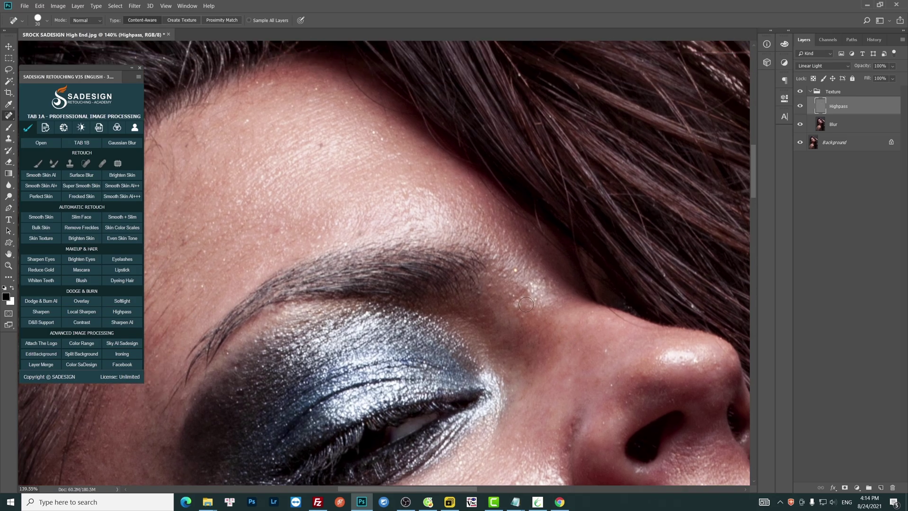
left_click(318, 144)
left_click(249, 123)
left_click(360, 231)
- Heal the fine spots between the eyebrow and the nose bridge with a smaller Spot Healing Brush
scroll(529, 310, "up", 3)
key("bracketleft")
key("bracketleft")
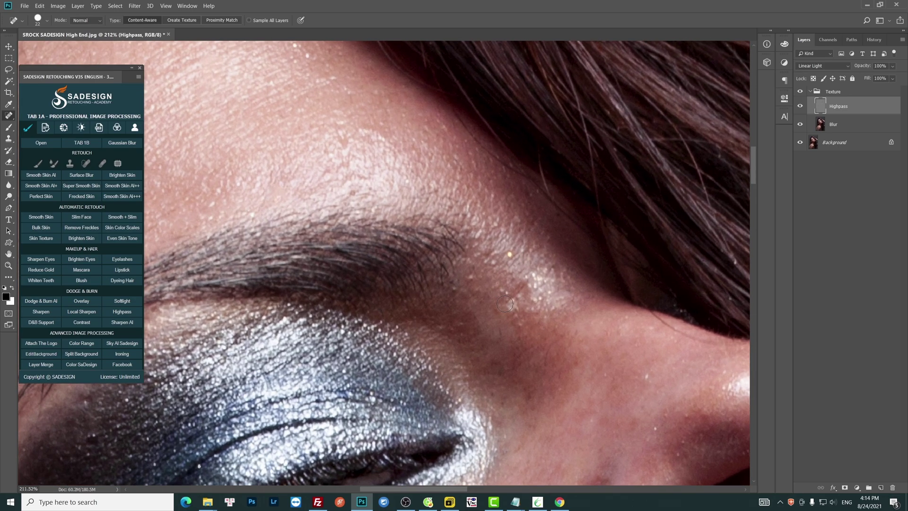
left_click(512, 303)
scroll(658, 374, "up", 1)
key("bracketleft")
left_click(675, 394)
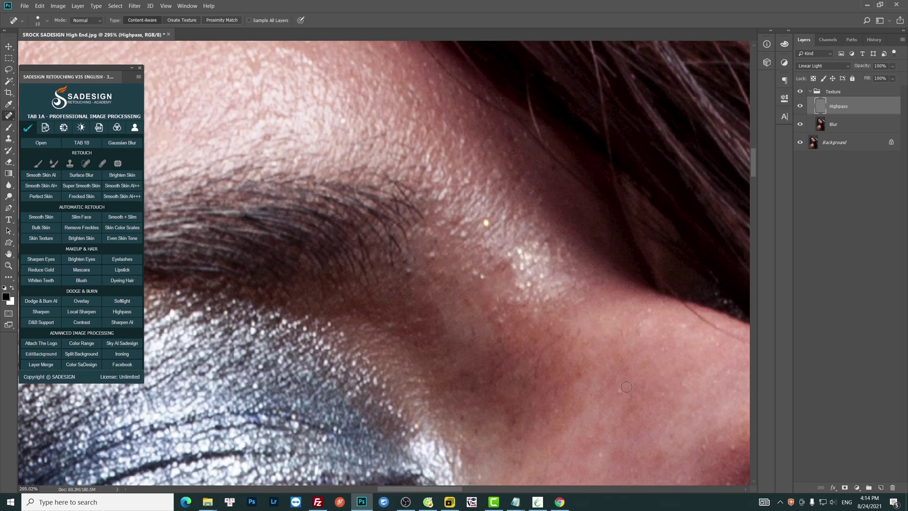
- Heal the small spots across the upper forehead and along the hairline on the Highpass layer
scroll(426, 253, "down", 4)
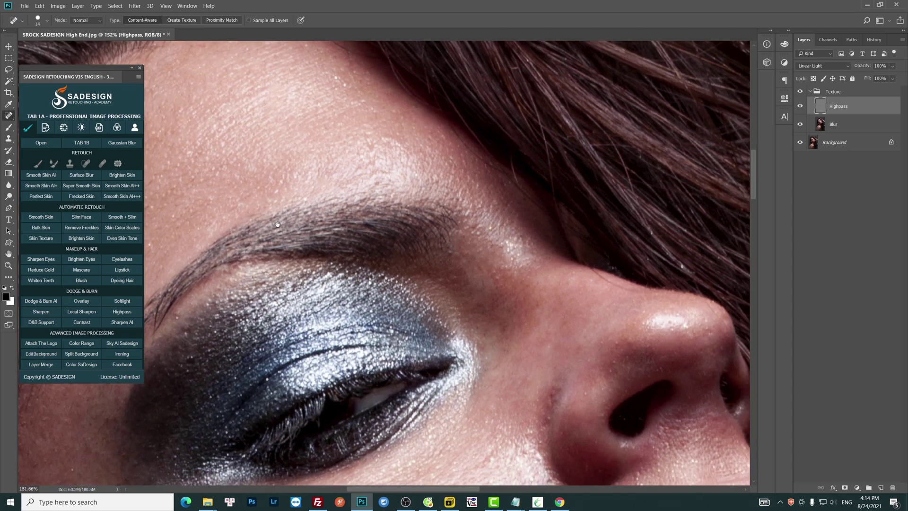
left_click_drag(156, 199, 382, 279)
key("bracketright")
key("bracketright")
key("bracketright")
scroll(558, 227, "up", 1)
key("bracketleft")
key("bracketleft")
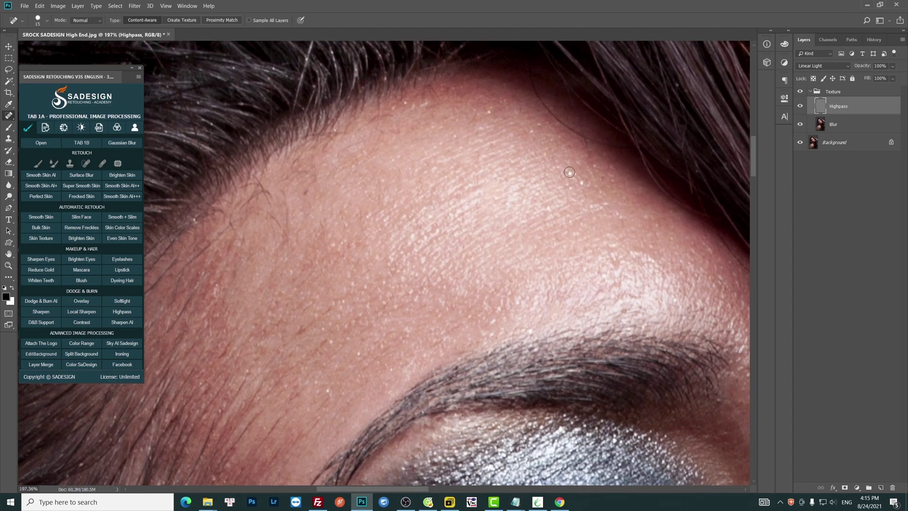
key("bracketright")
left_click(403, 104)
left_click_drag(364, 426, 415, 268)
mouse_move(426, 310)
left_mouse_down()
mouse_move(396, 310)
mouse_move(405, 305)
left_mouse_up()
- Heal the fine spots on the temple beside the outer corner of the eye with a smaller Spot Healing Brush
scroll(396, 310, "up", 2)
key("bracketleft")
scroll(397, 307, "up", 2)
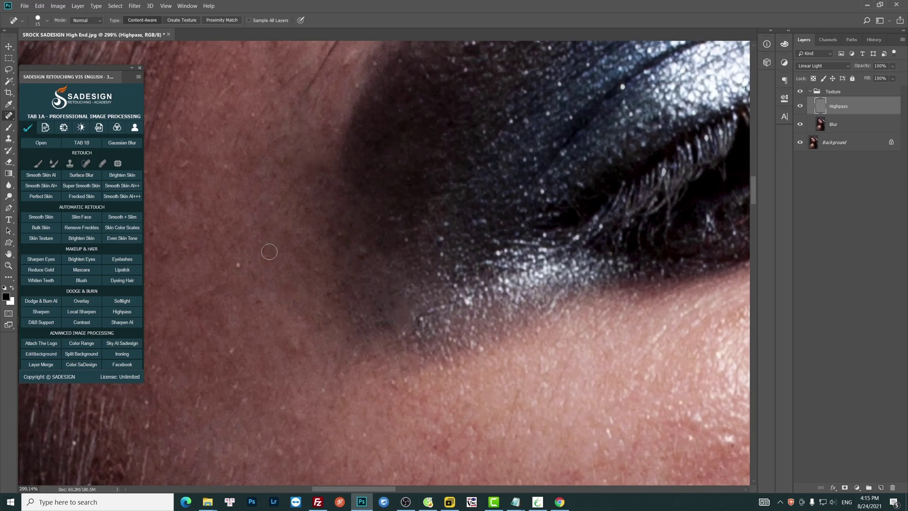
left_click_drag(235, 341, 232, 350)
scroll(387, 374, "down", 3)
left_click(387, 374, "ctrl")
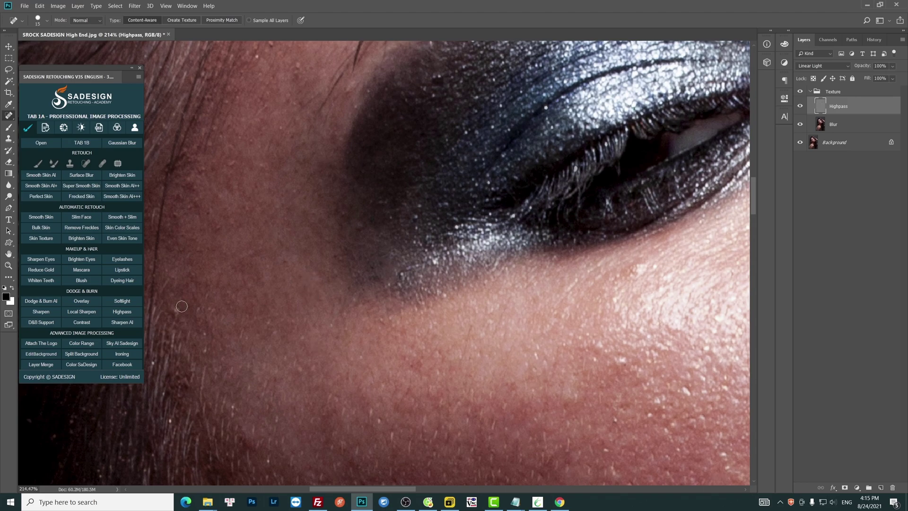
left_click_drag(182, 305, 158, 306)
left_click_drag(465, 283, 288, 149)
- Heal the remaining spots on the cheek below the eye and beside the corner of the mouth
key("bracketright")
key("bracketright")
left_click(288, 149)
left_click(288, 149)
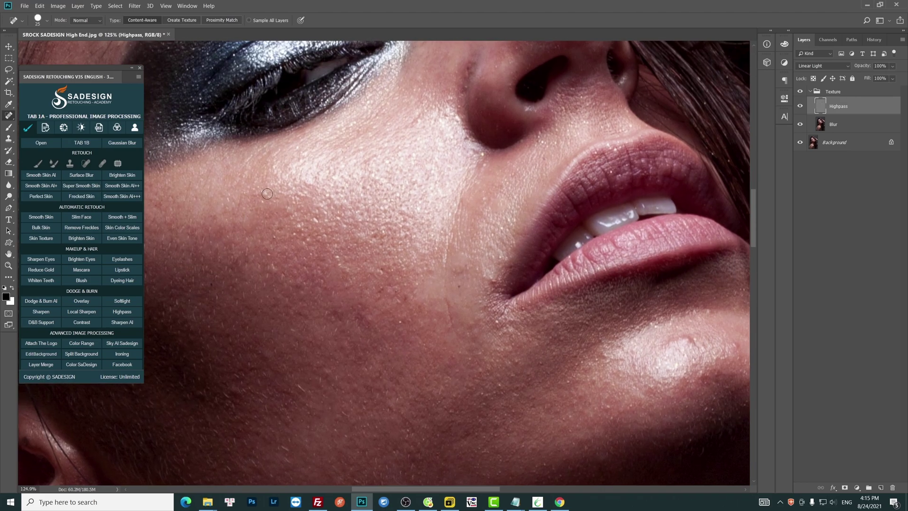
scroll(458, 275, "up", 2)
key("bracketleft")
key("bracketleft")
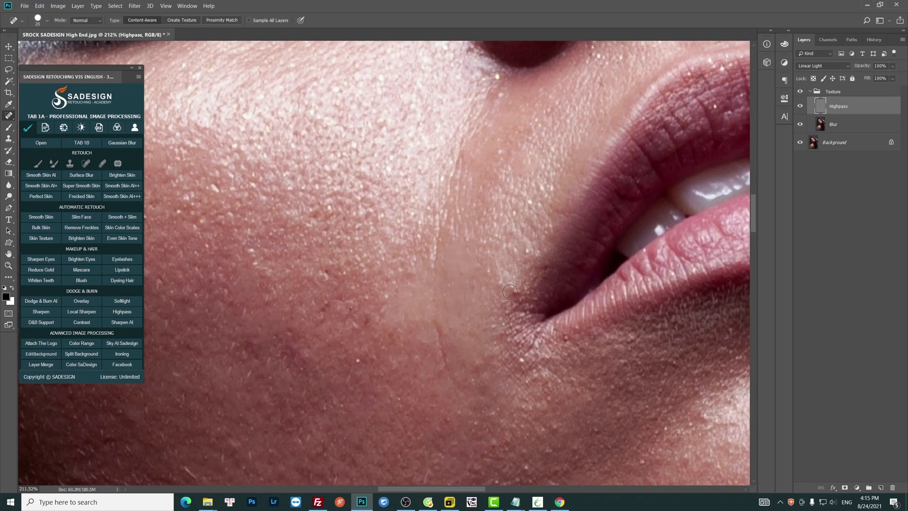
left_click(508, 293)
- Smooth the crease between the cheek and mouth with the Healing Brush, sampling clean skin texture from the nearby cheek
scroll(493, 318, "down", 2)
scroll(493, 319, "up", 2)
right_click(9, 115)
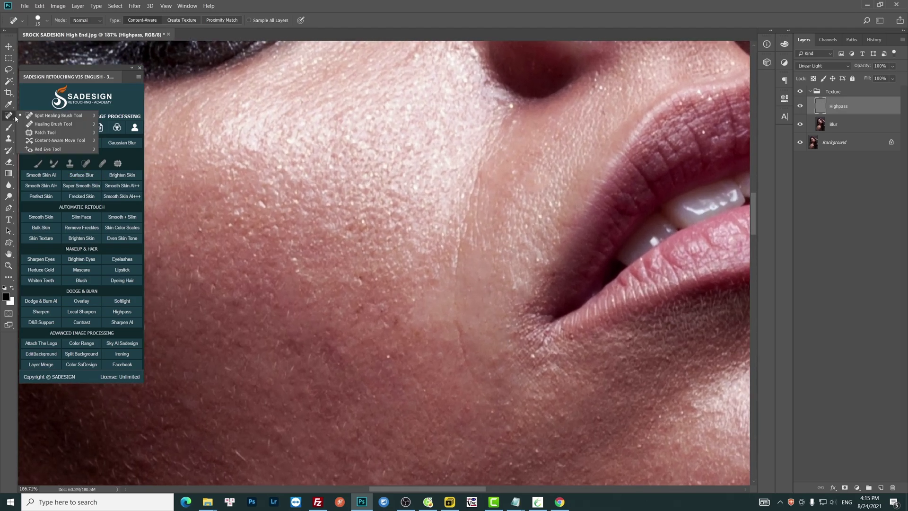
left_click(43, 126)
left_click(434, 266, "alt")
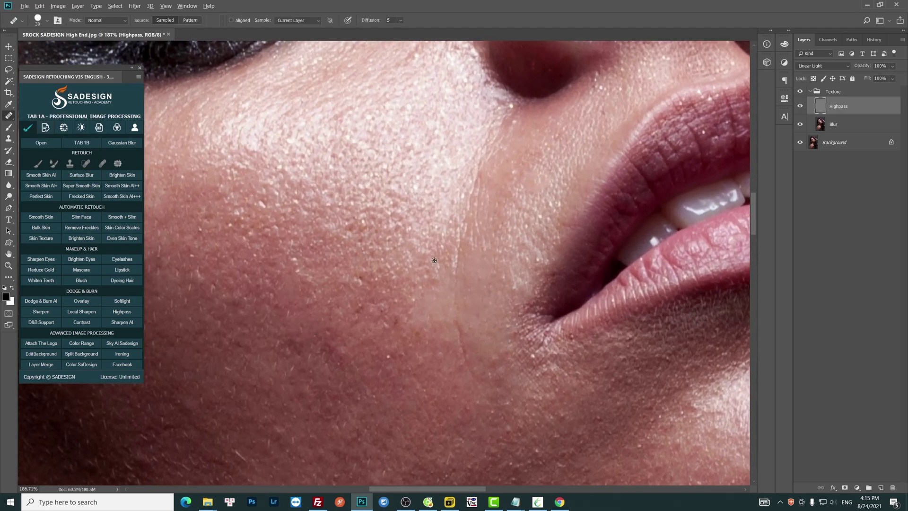
mouse_move(437, 298)
left_mouse_down()
mouse_move(435, 345)
mouse_move(432, 284)
left_mouse_up()
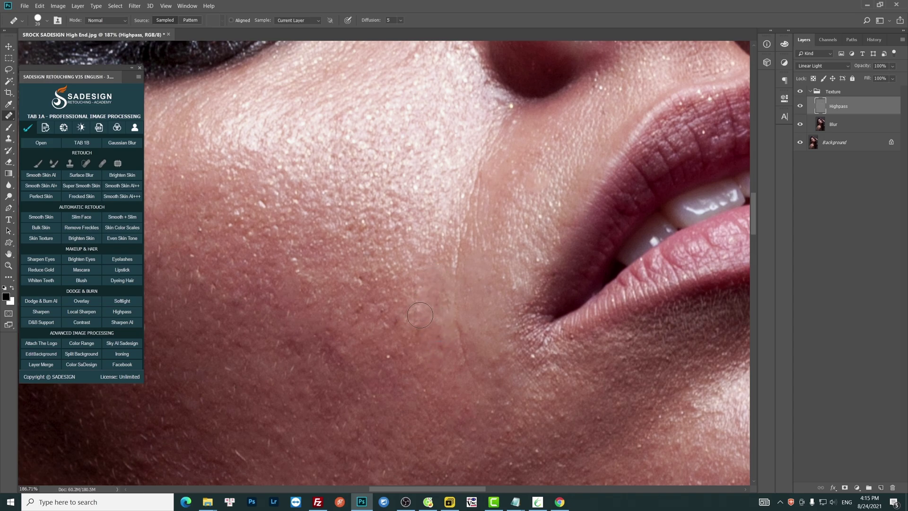
left_click_drag(419, 315, 428, 307)
mouse_move(432, 272)
left_mouse_down()
mouse_move(433, 307)
mouse_move(535, 276)
mouse_move(487, 305)
left_mouse_up()
- Reduce the Healing Brush to 24 px and heal the lower end of the crease beside the mouth
right_click(447, 335, "alt")
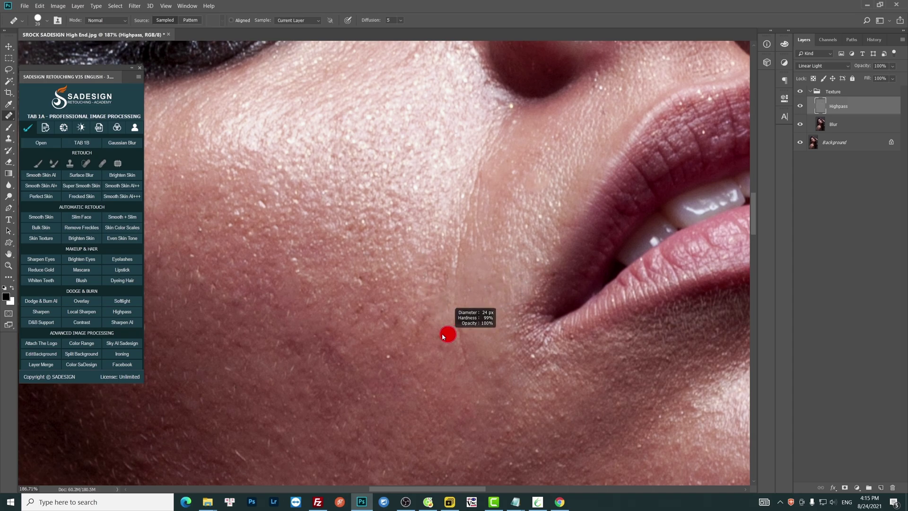
left_click_drag(448, 335, 443, 315)
left_click_drag(496, 347, 470, 359)
- Heal the blemish on the chin highlight with the Healing Brush
left_click_drag(595, 413, 613, 428)
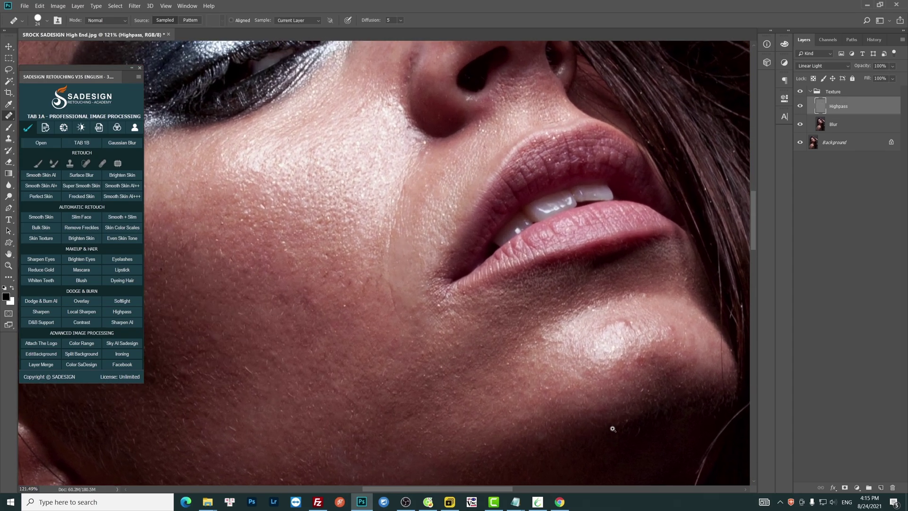
scroll(613, 428, "up", 3)
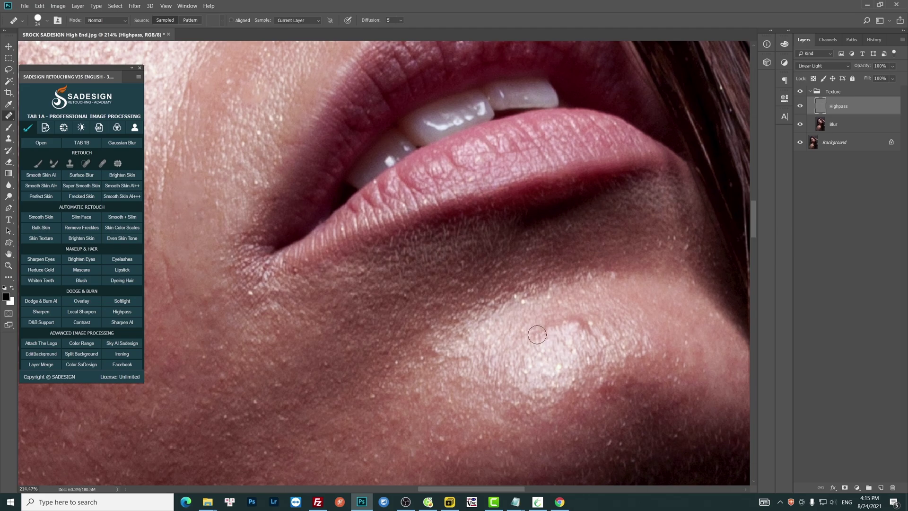
left_click_drag(550, 326, 588, 325)
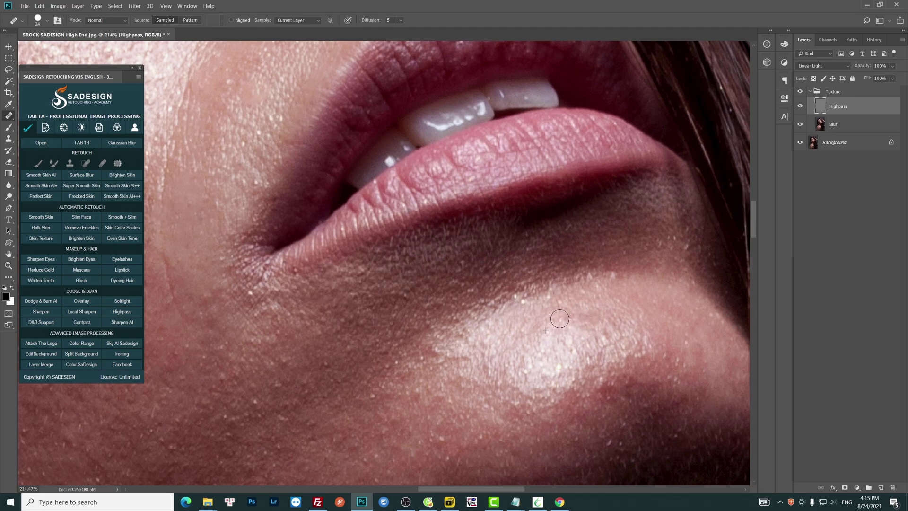
- Remove the small spots below the lower lip and mouth corner with the Spot Healing Brush
scroll(664, 298, "up", 3)
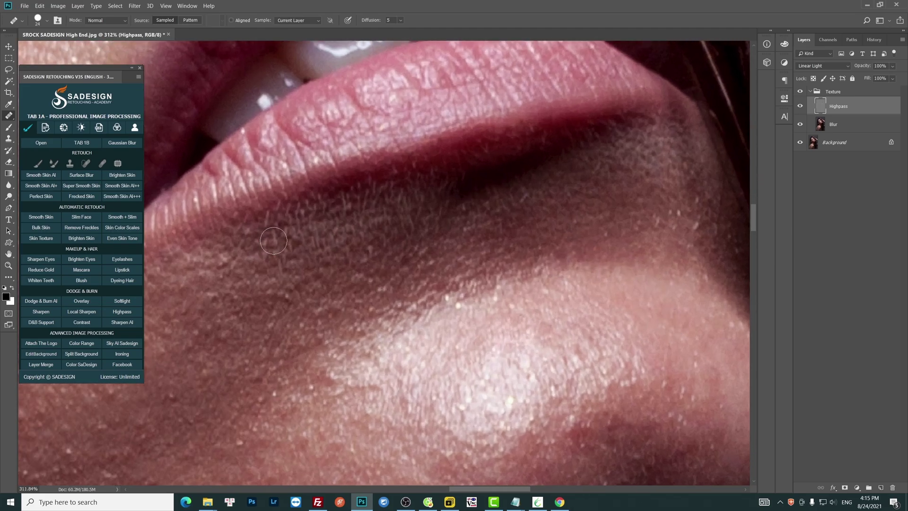
right_click(9, 115)
left_click(48, 116)
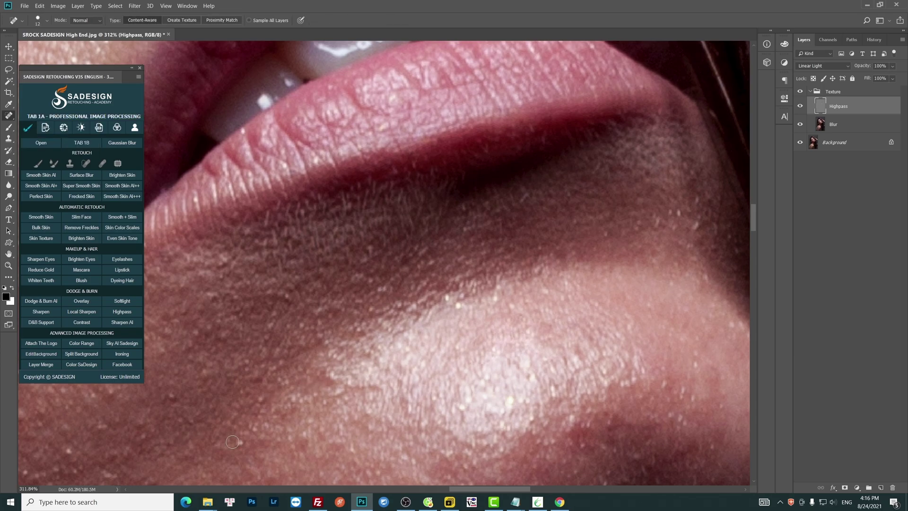
left_click_drag(521, 200, 378, 212)
left_click_drag(205, 324, 351, 347)
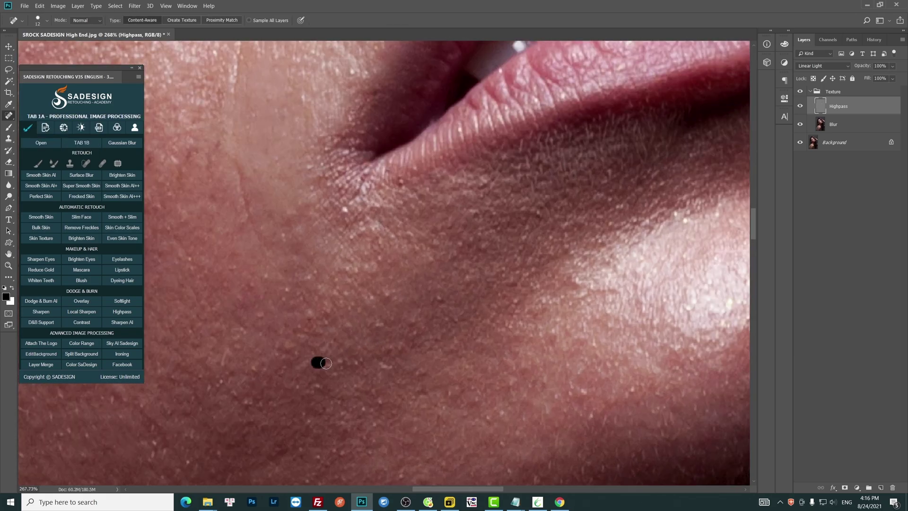
left_click_drag(435, 331, 367, 345)
left_click_drag(435, 341, 482, 211)
left_click_drag(254, 325, 293, 331)
right_click(261, 365, "alt")
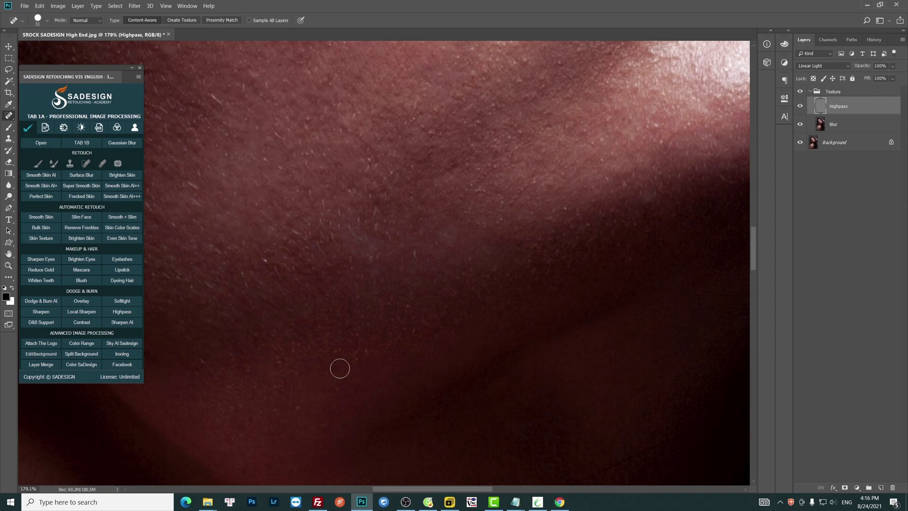
- Heal the remaining spots along the jaw and lower cheek on the Highpass layer
key("bracketleft")
key("bracketleft")
left_click_drag(294, 229, 431, 367)
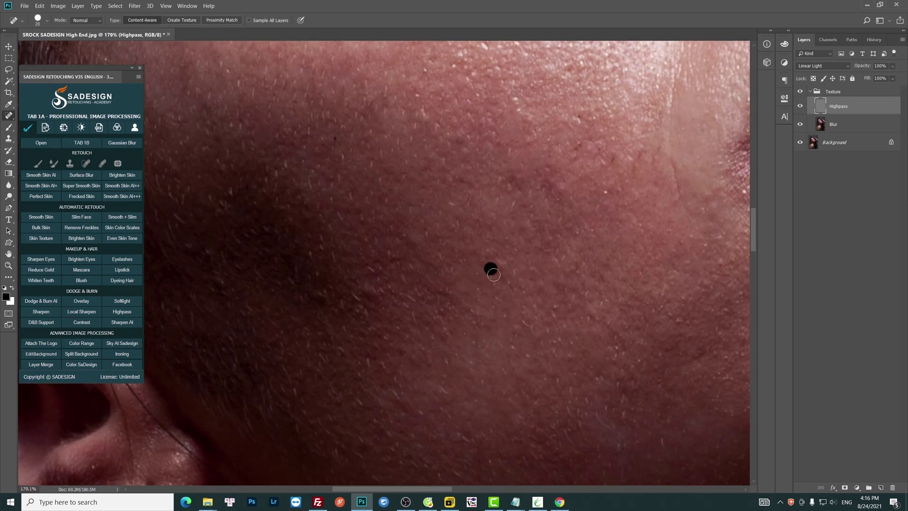
mouse_move(490, 267)
left_mouse_down()
mouse_move(511, 443)
mouse_move(465, 442)
left_mouse_up()
left_click_drag(554, 459, 587, 380)
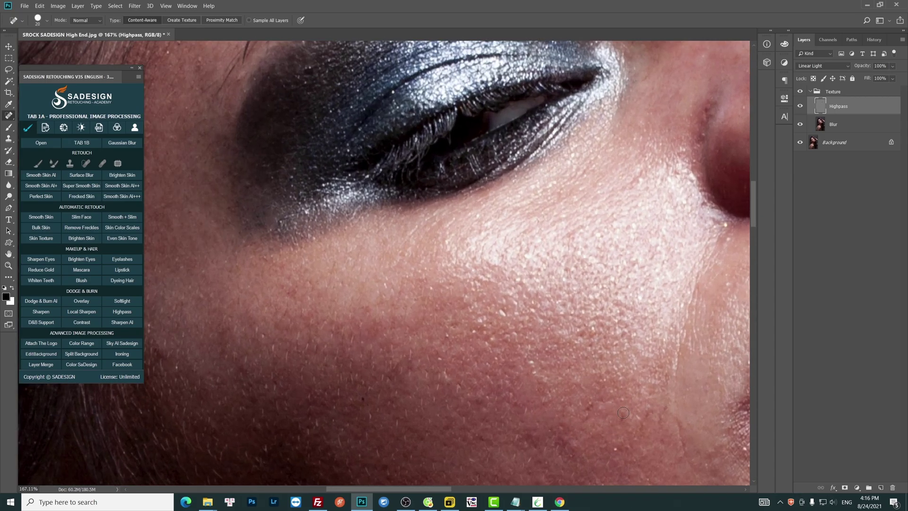
scroll(491, 329, "down", 3)
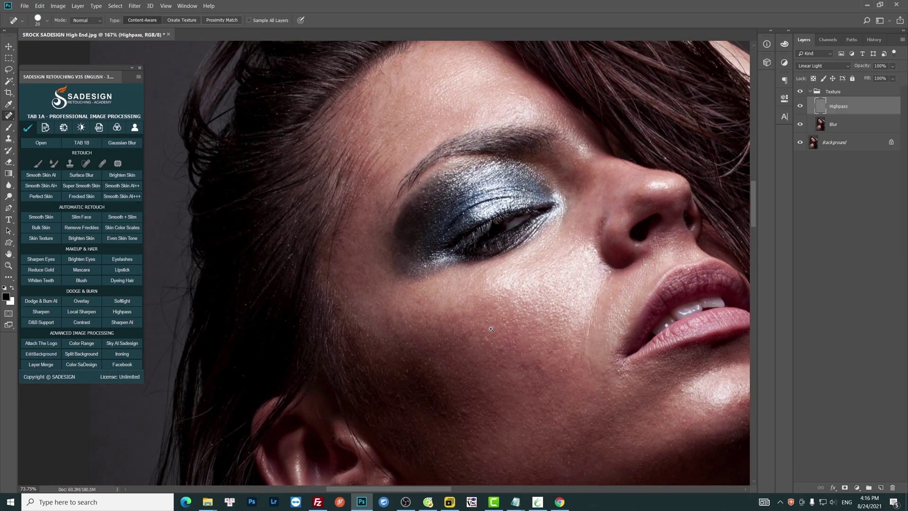
left_click_drag(491, 329, 461, 274)
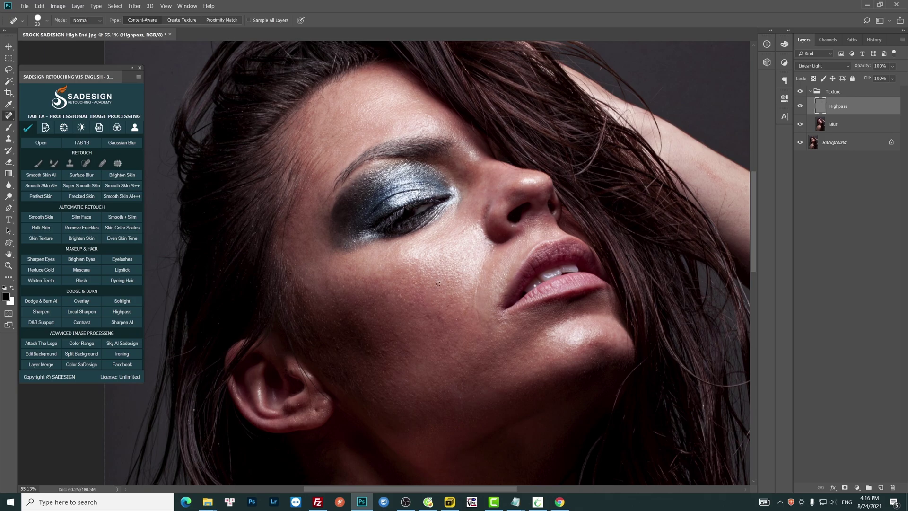
- Select the Texture group and stamp all visible layers into a new merged layer above it
key("v")
left_click(833, 92)
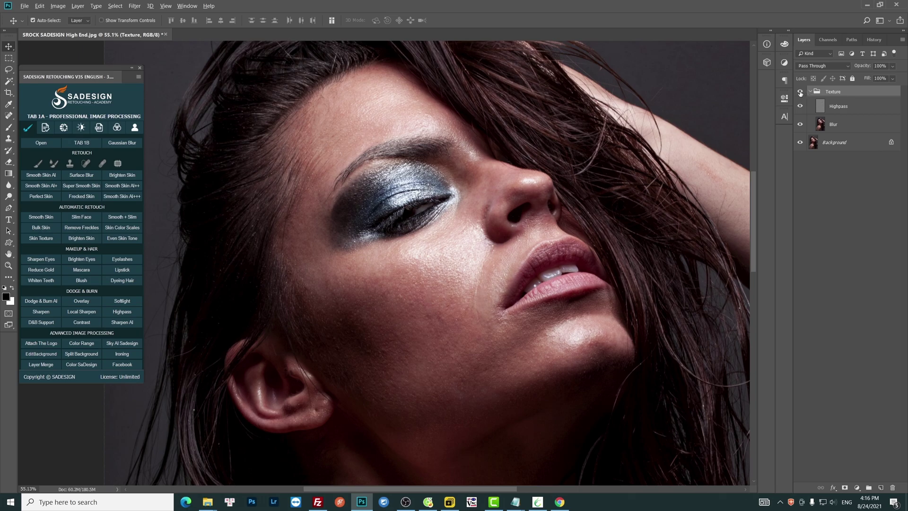
key("ctrl+shift+alt+e")
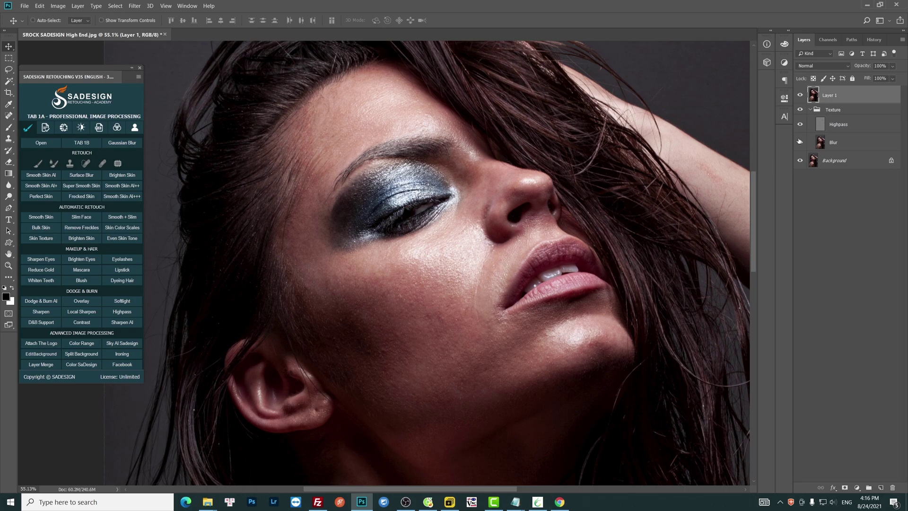
left_click_drag(708, 188, 701, 187)
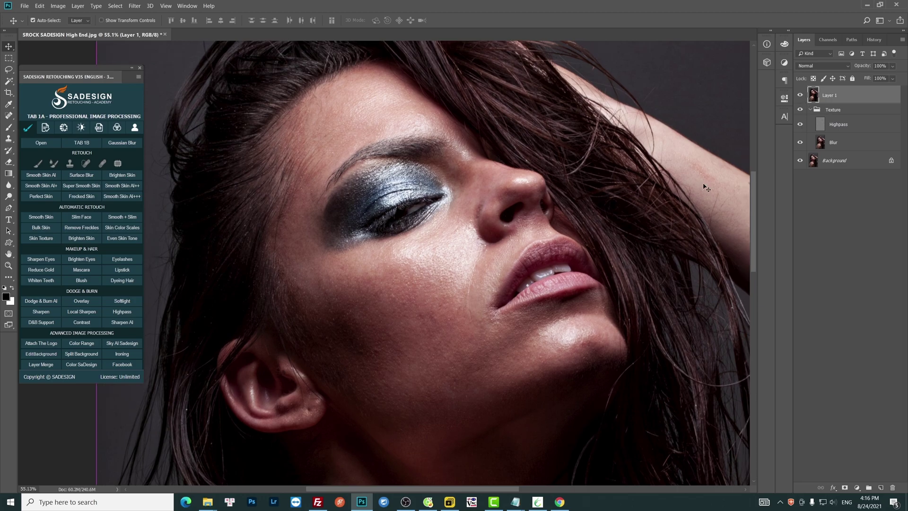
- Duplicate the merged layer, set the copy's blend mode to Vivid Light and invert its colors
key("ctrl+j")
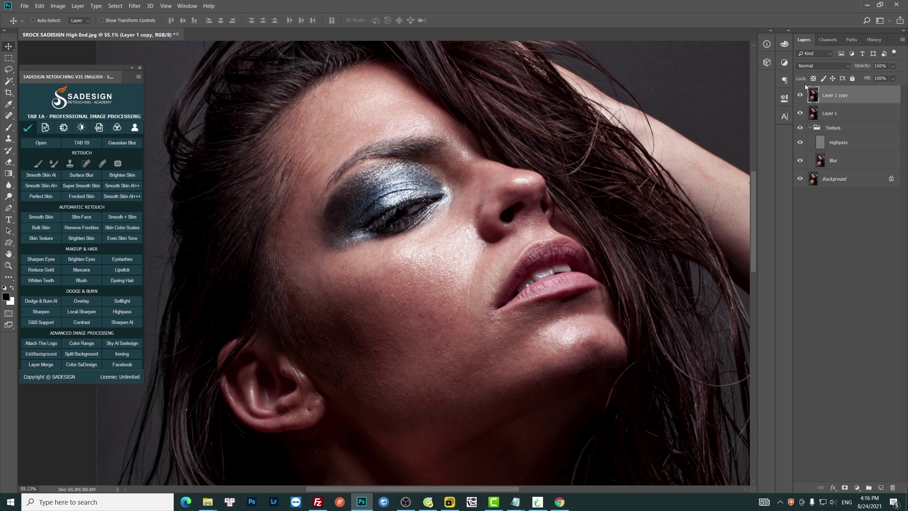
left_click(814, 66)
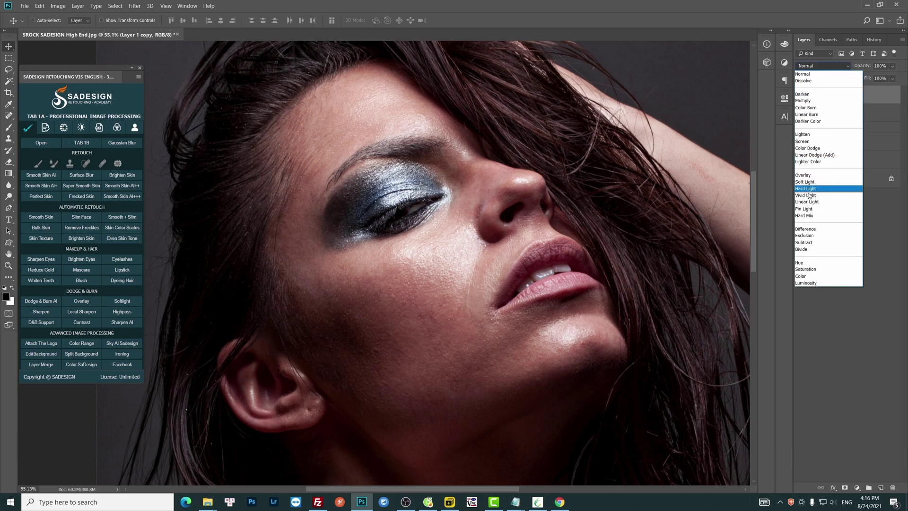
left_click(809, 195)
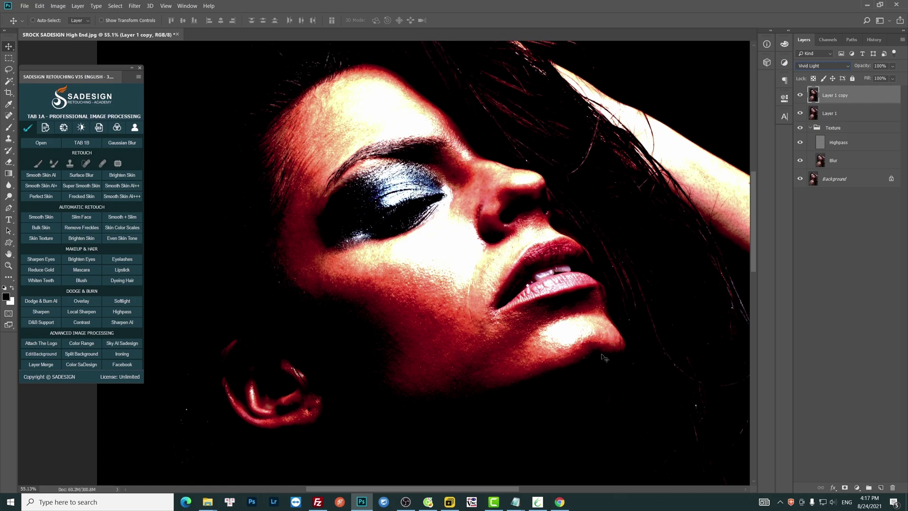
key("ctrl+i")
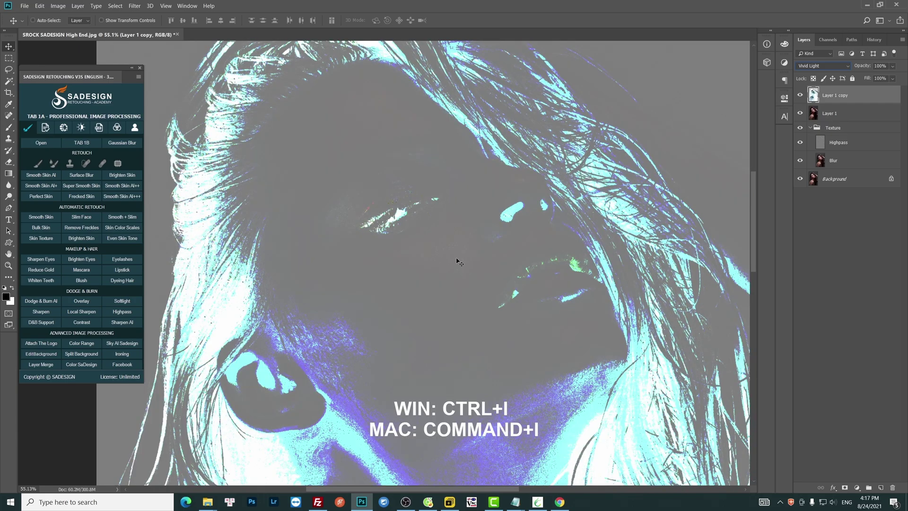
left_click_drag(462, 299, 455, 296)
- Apply a High Pass filter with a radius of 34.6 pixels to the inverted Vivid Light layer
key("alt+t")
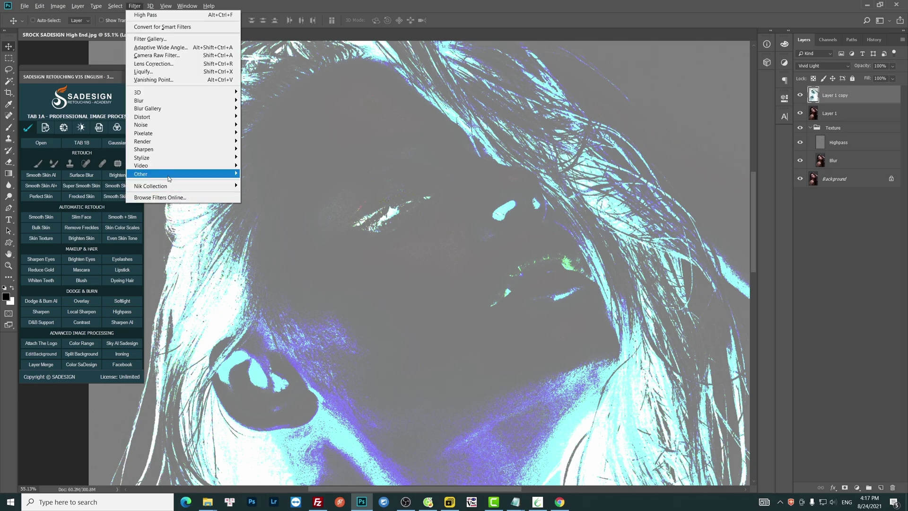
mouse_move(169, 178)
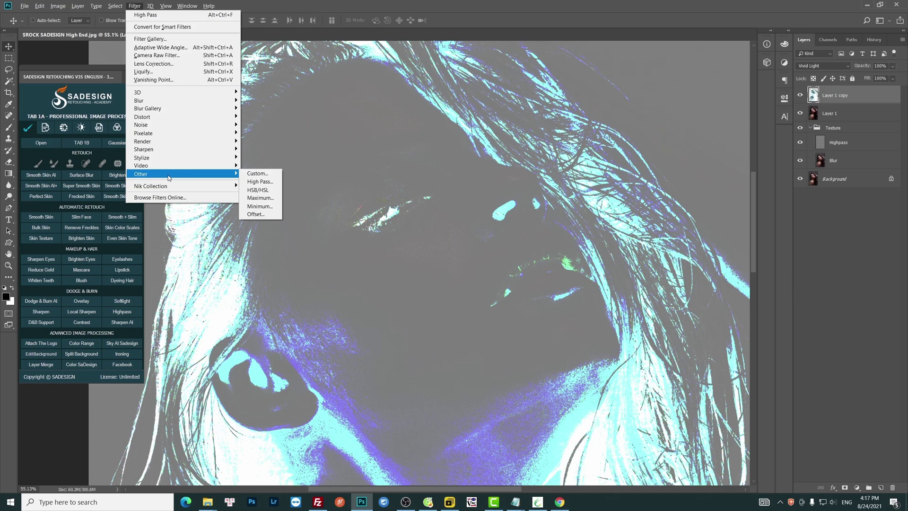
left_click(256, 182)
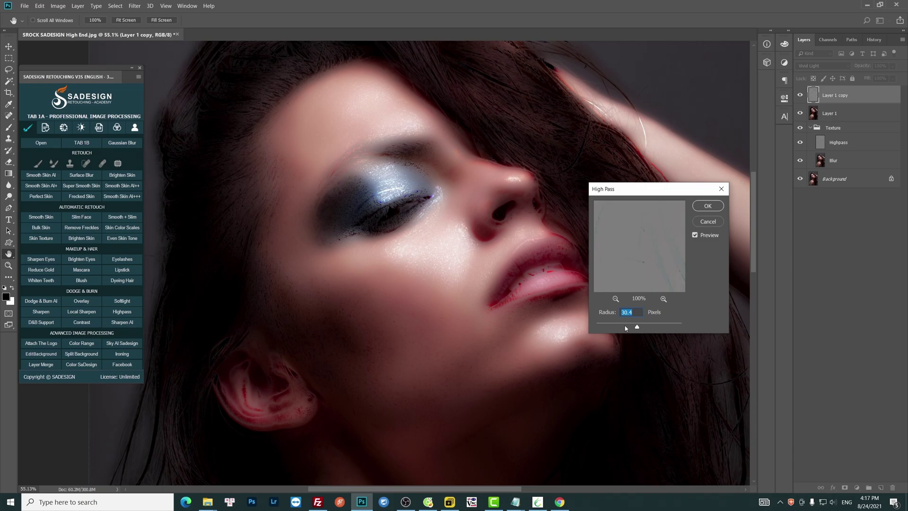
left_click(626, 327)
left_click_drag(633, 327, 638, 327)
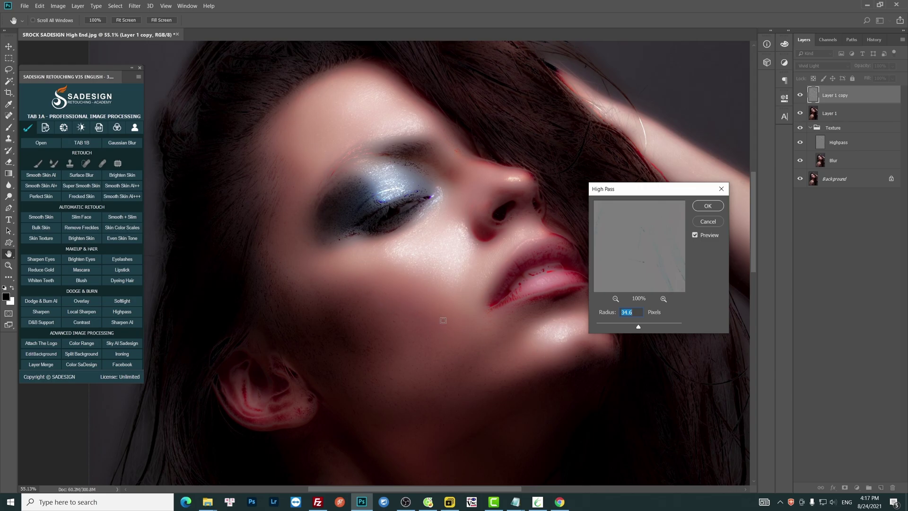
left_click(707, 207)
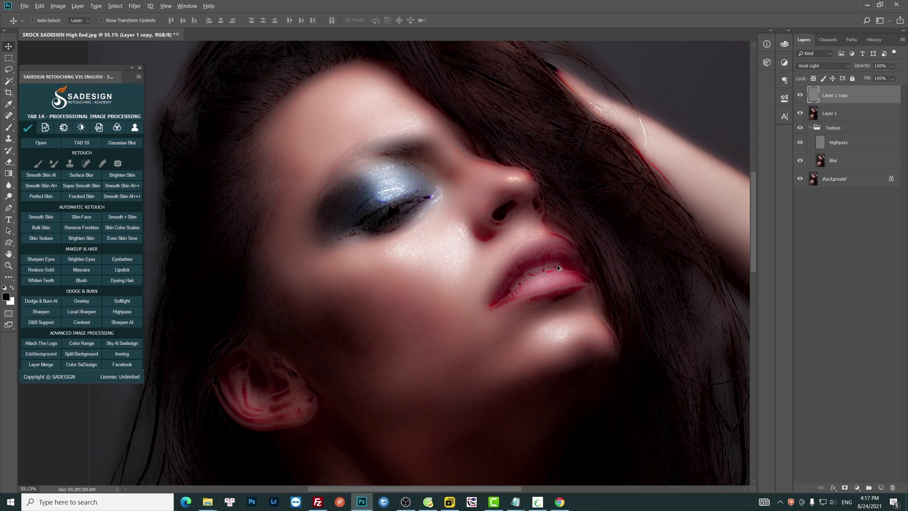
- Apply a Gaussian Blur to the inverted Vivid Light layer, adjusting the radius against the preview until pore texture shows through the smoothing
left_click(134, 5)
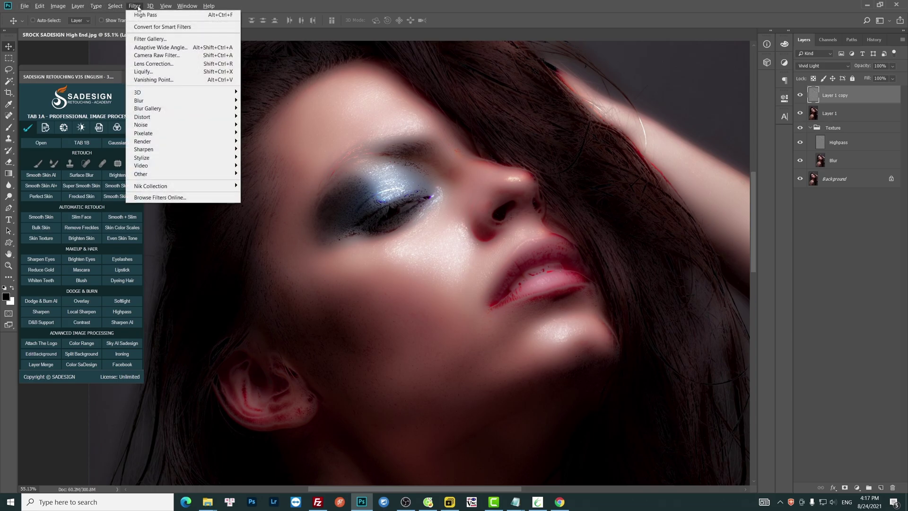
mouse_move(151, 100)
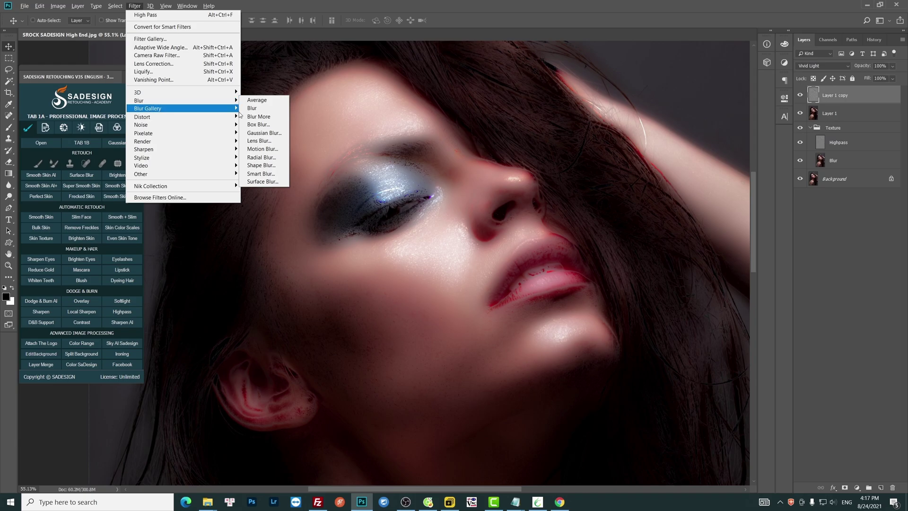
left_click(255, 132)
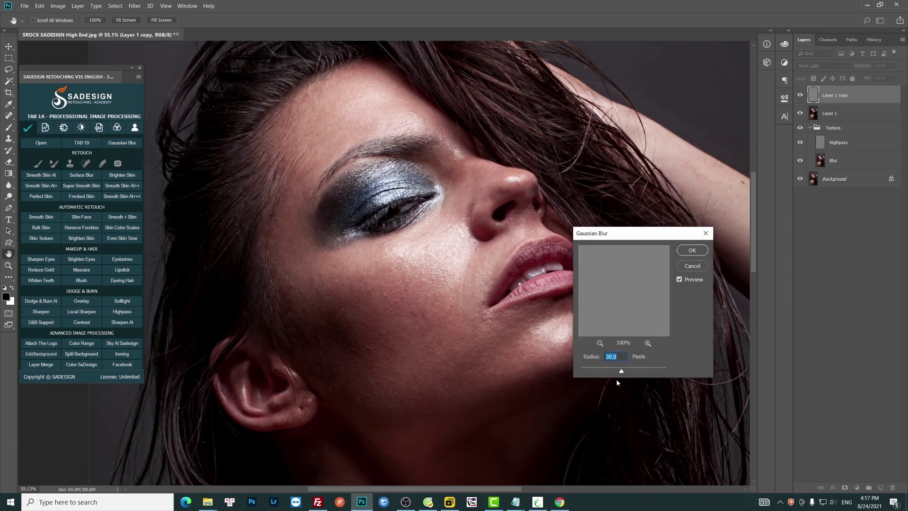
mouse_move(622, 373)
left_mouse_down()
mouse_move(585, 371)
mouse_move(615, 372)
left_mouse_up()
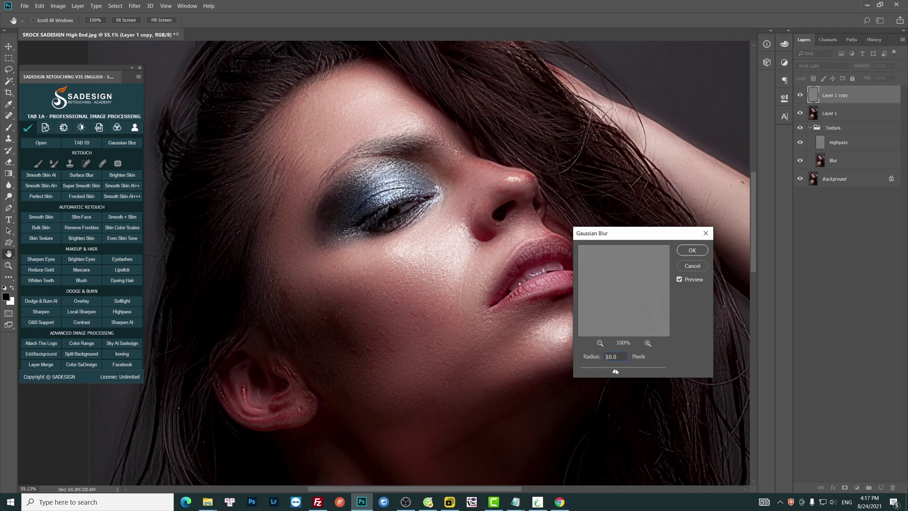
left_click_drag(615, 371, 612, 372)
left_click(689, 282)
left_click(689, 282)
left_click_drag(613, 372, 616, 373)
left_click(691, 251)
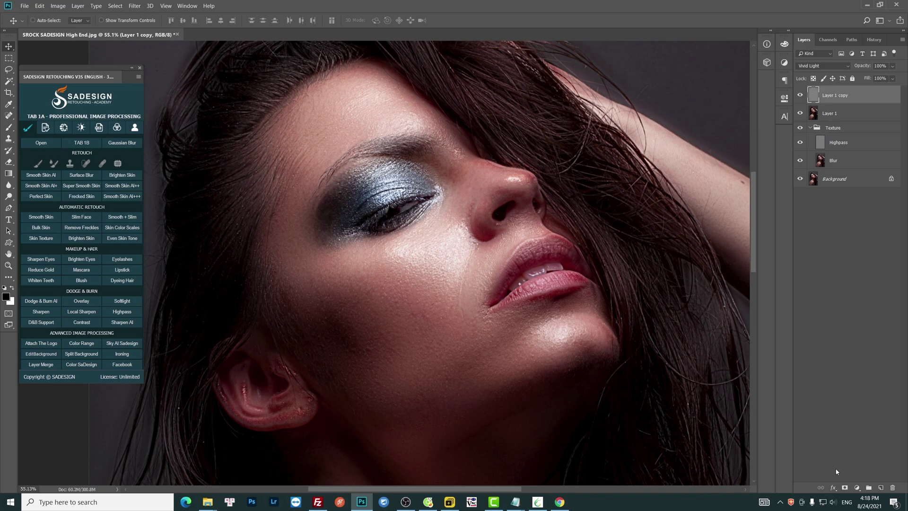
- Add a layer mask to the blurred Vivid Light layer and invert the mask to black
left_click(845, 488)
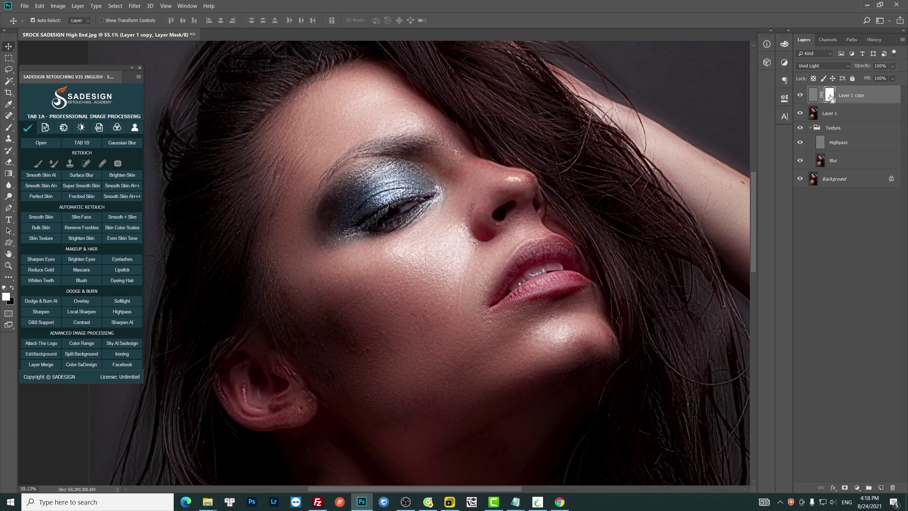
key("ctrl+i")
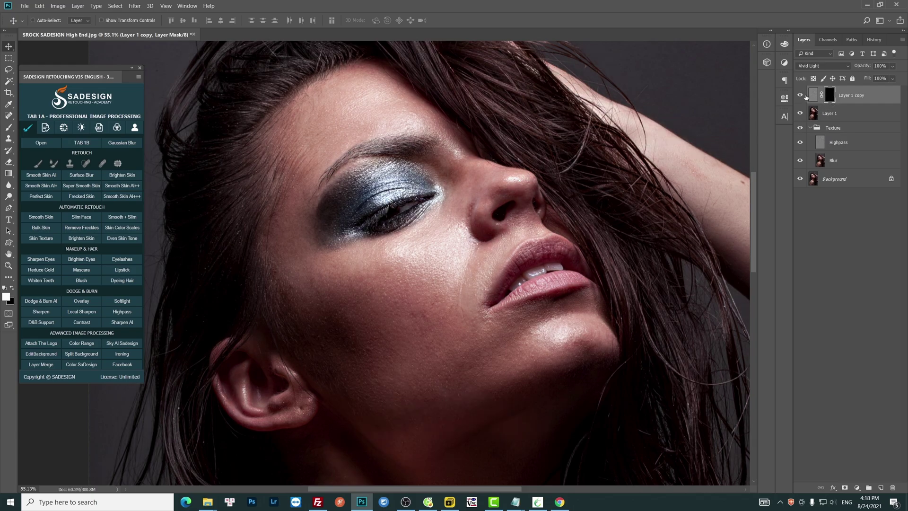
left_click(800, 95)
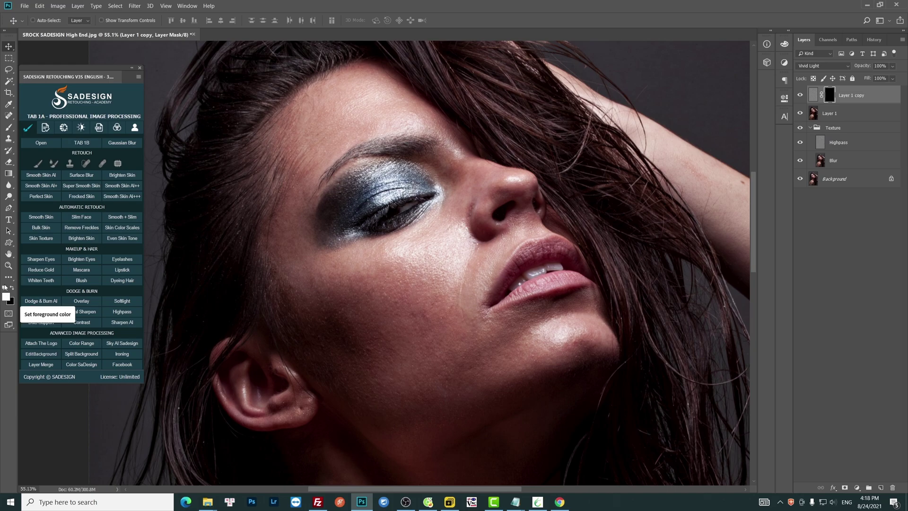
- Paint white on the layer mask over the forehead using the Brush tool at 100% flow
key("b")
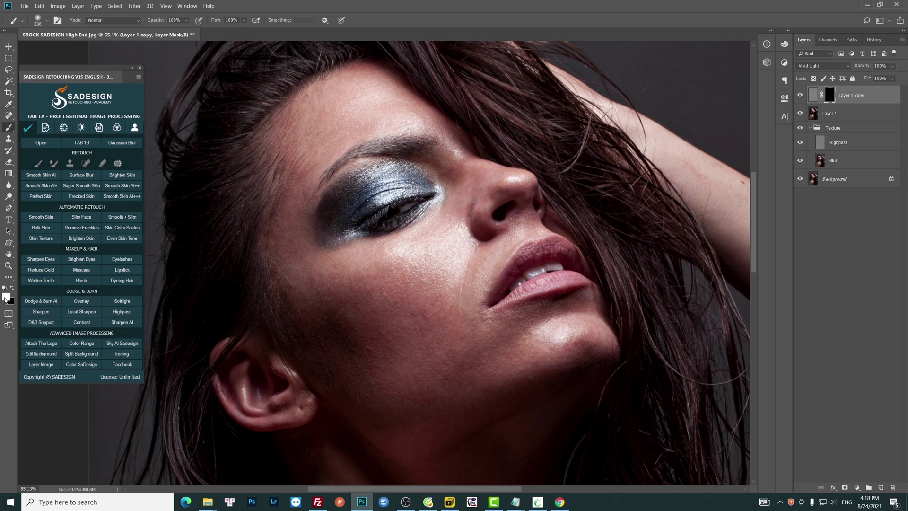
left_click(6, 297)
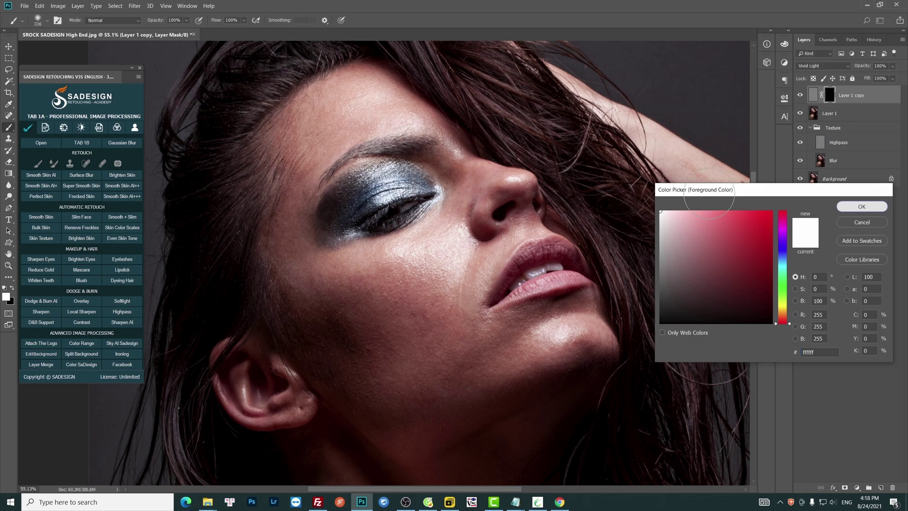
mouse_move(358, 106)
left_mouse_down()
mouse_move(441, 138)
mouse_move(416, 147)
mouse_move(474, 208)
left_mouse_up()
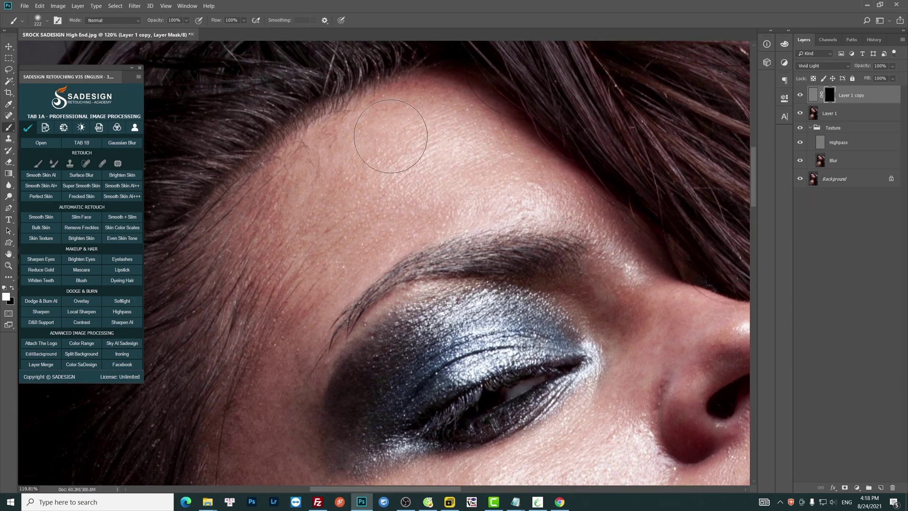
left_click_drag(416, 161, 410, 162)
left_click_drag(447, 148, 441, 148)
left_click(243, 21)
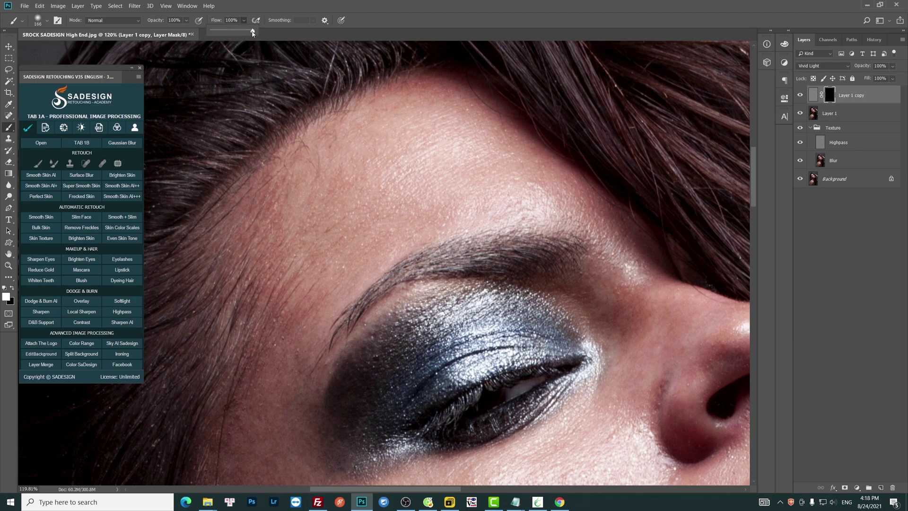
mouse_move(430, 142)
left_mouse_down()
mouse_move(387, 152)
mouse_move(378, 138)
left_mouse_up()
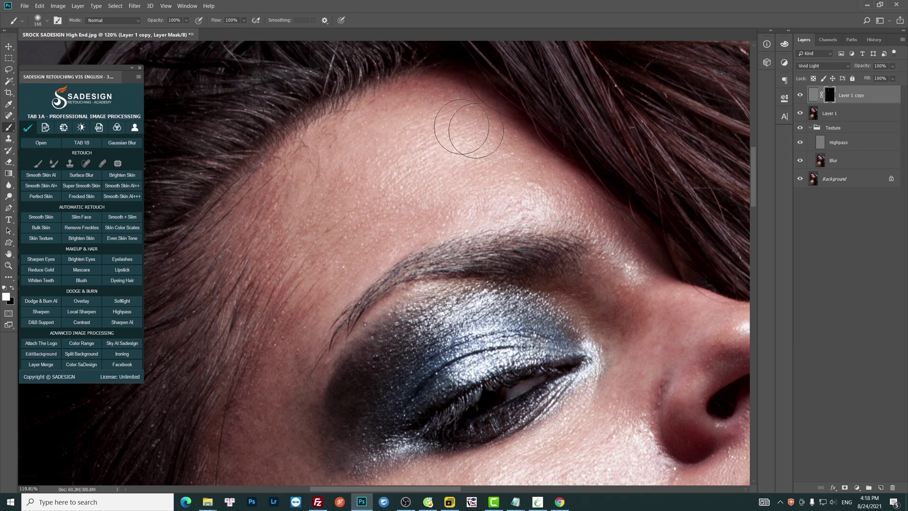
mouse_move(468, 129)
left_mouse_down()
mouse_move(458, 145)
mouse_move(417, 126)
mouse_move(488, 154)
mouse_move(446, 186)
mouse_move(416, 189)
mouse_move(395, 145)
left_mouse_up()
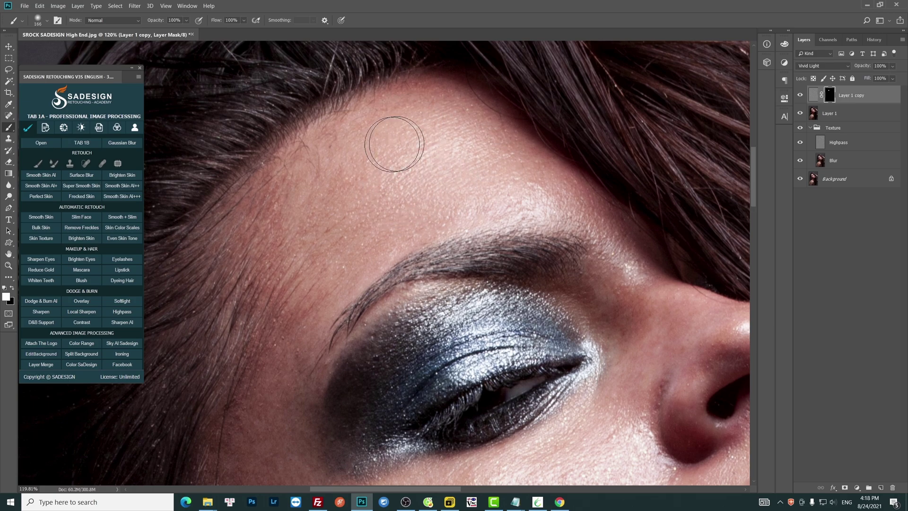
- Paint white on the mask over the temple and the cheek below the eye, enlarging the brush to 200 pixels
scroll(279, 327, "down", 3)
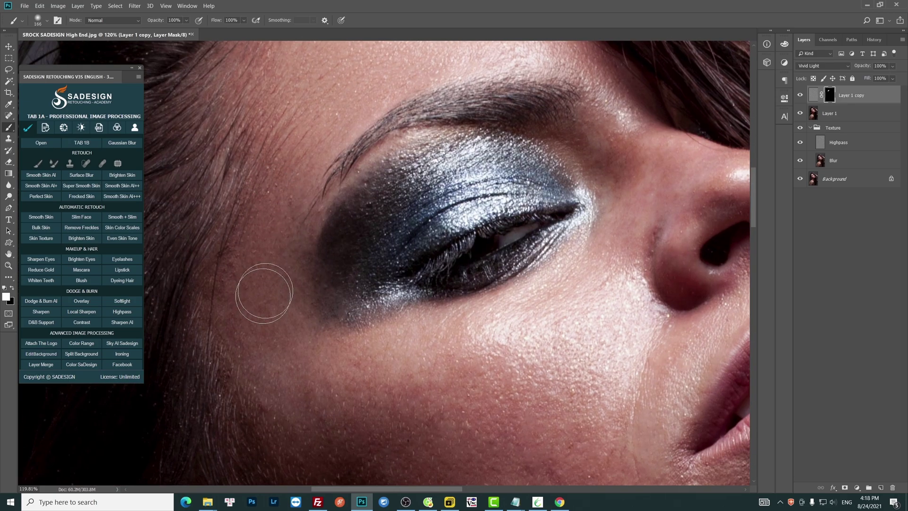
mouse_move(264, 293)
left_mouse_down()
mouse_move(297, 337)
mouse_move(270, 251)
left_mouse_up()
key("bracketright")
key("bracketright")
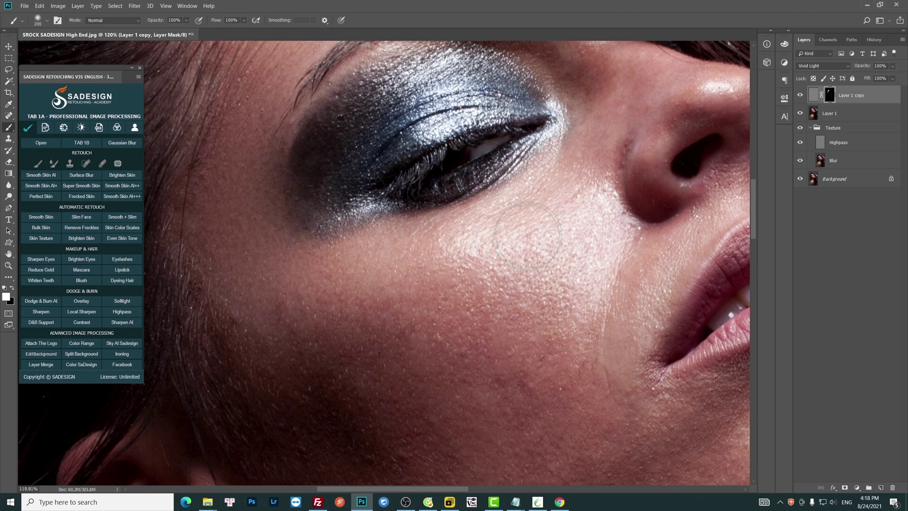
scroll(416, 284, "down", 2)
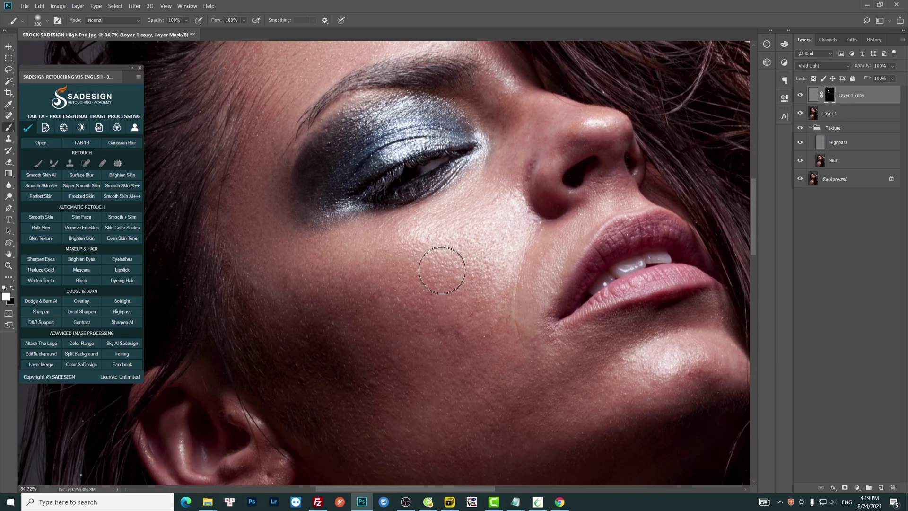
- Paint the mask white across the lower cheek, jaw and chin with a 250-pixel brush
key("bracketright")
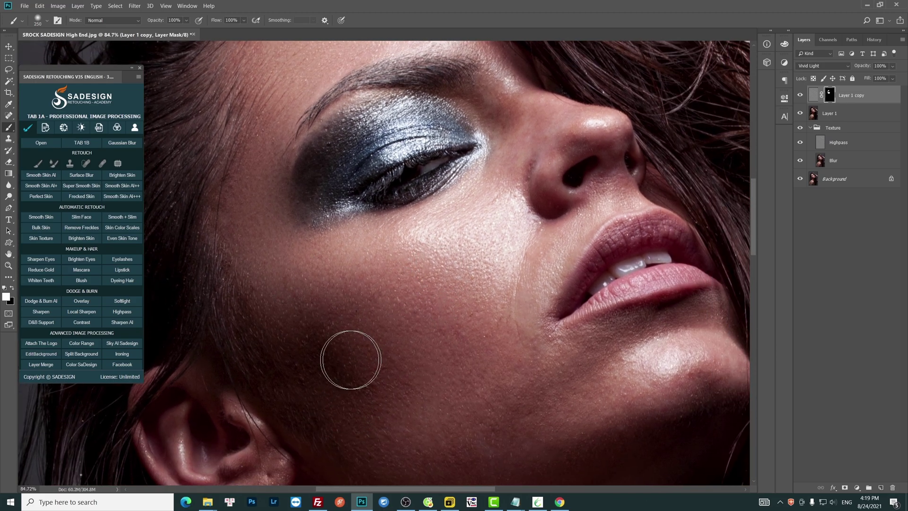
mouse_move(350, 359)
left_mouse_down()
mouse_move(507, 351)
mouse_move(418, 434)
mouse_move(510, 436)
mouse_move(586, 359)
mouse_move(618, 358)
mouse_move(674, 323)
mouse_move(695, 341)
mouse_move(703, 382)
left_mouse_up()
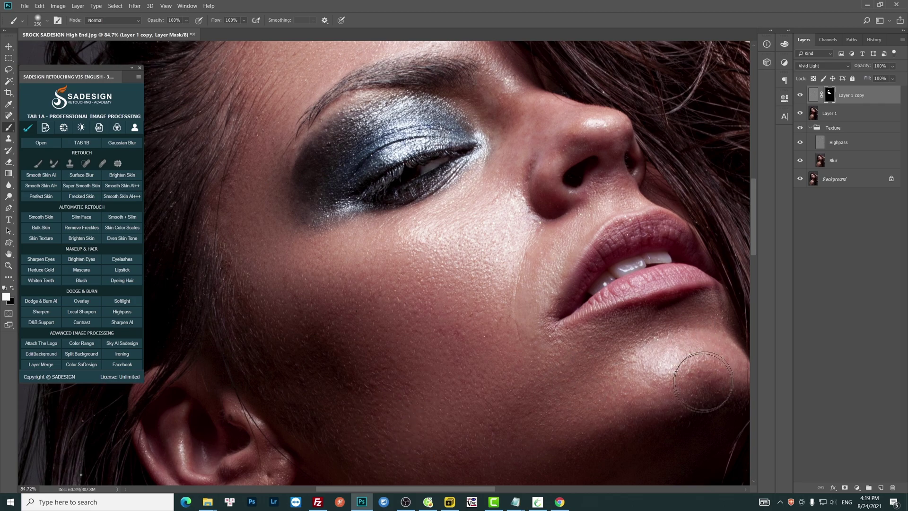
key("bracketleft")
key("bracketleft")
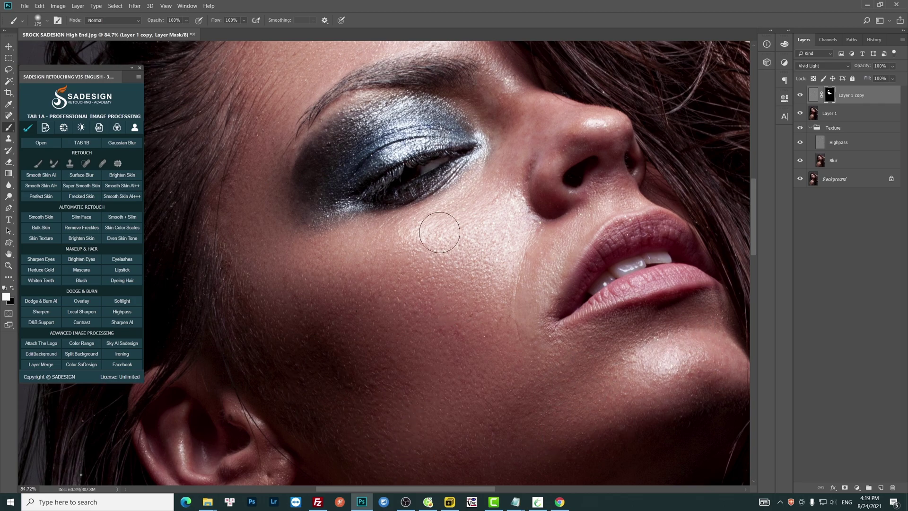
- Reveal the smoothing softly around the nose with a much smaller brush and the flow reduced to 19%
left_click_drag(484, 199, 462, 264)
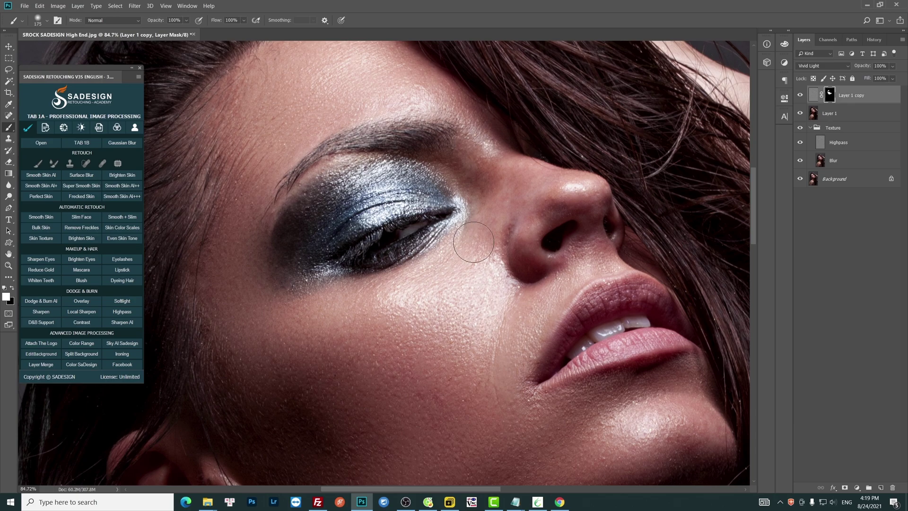
key("bracketright")
left_click(244, 21)
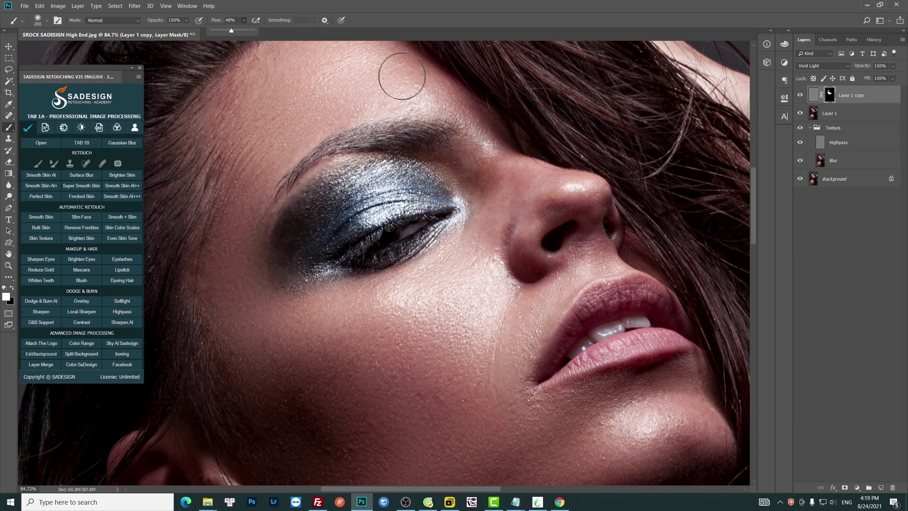
key("bracketleft")
key("bracketleft")
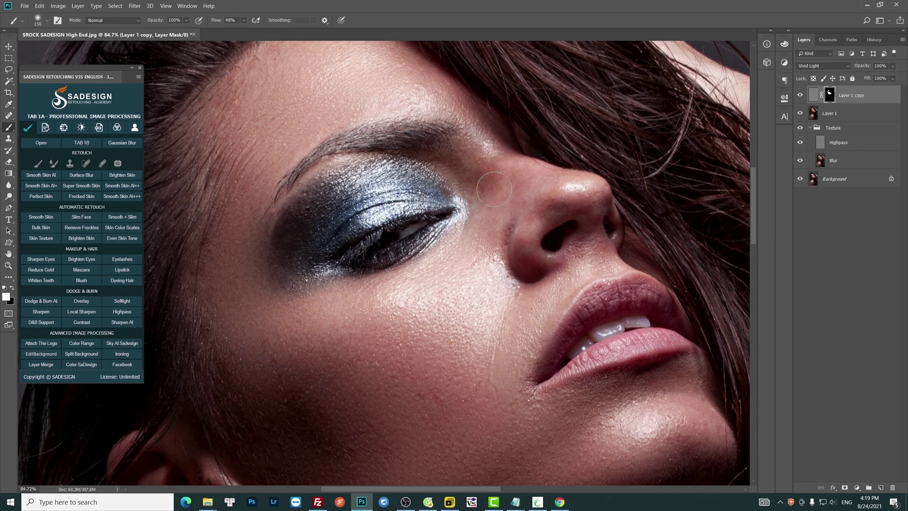
key("bracketleft")
key("bracketleft")
key("bracketleft")
left_click_drag(244, 21, 232, 32)
mouse_move(527, 199)
left_mouse_down()
mouse_move(547, 200)
mouse_move(569, 182)
mouse_move(549, 179)
mouse_move(565, 196)
mouse_move(568, 186)
mouse_move(537, 183)
left_mouse_up()
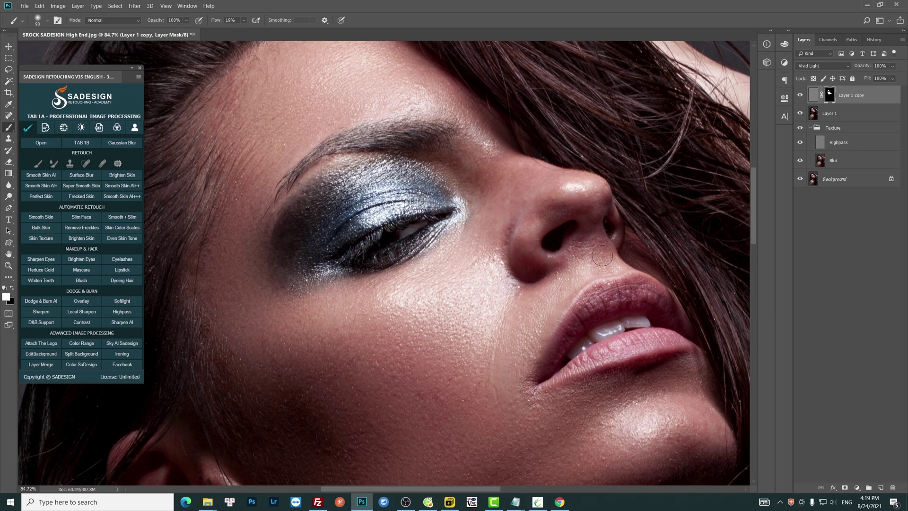
- Raise the brush flow to 100% and paint white on the mask over the neck with a larger brush
right_click(476, 360, "alt")
left_click_drag(474, 230, 466, 281)
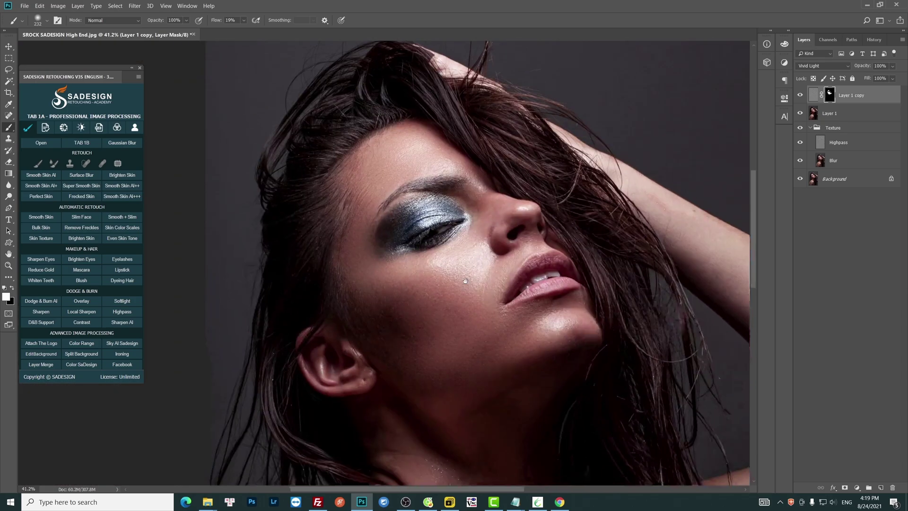
scroll(466, 280, "up", 3)
left_click_drag(405, 345, 419, 218)
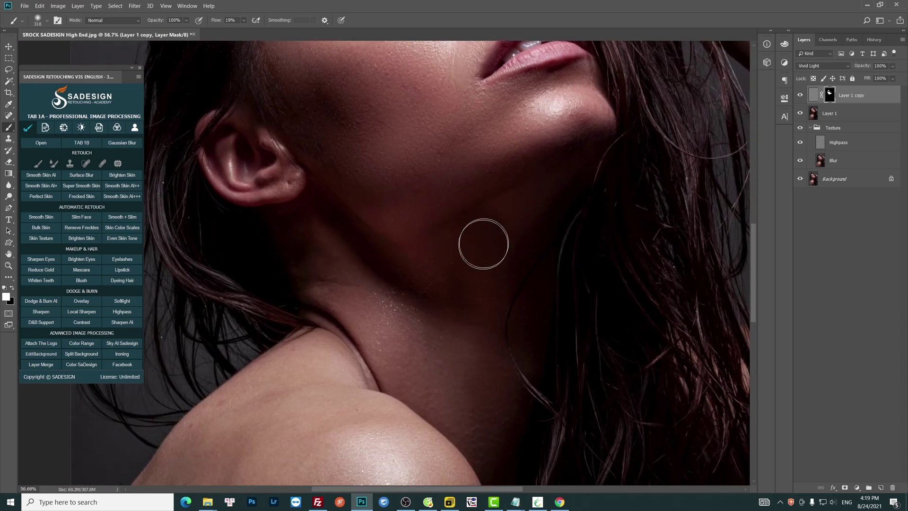
left_click(243, 20)
left_click(281, 31)
mouse_move(350, 262)
left_mouse_down()
mouse_move(455, 265)
mouse_move(446, 387)
left_mouse_up()
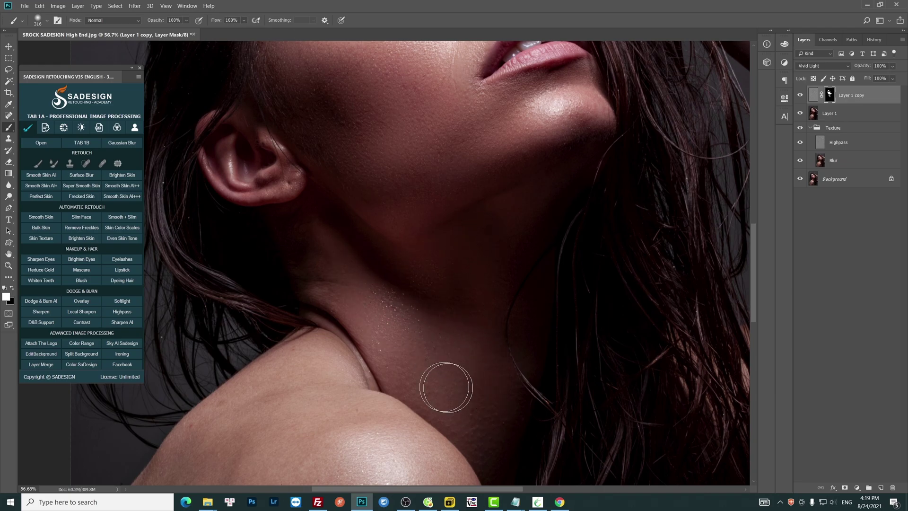
- Paint the mask white over the shoulder, back and upper arm, using brush sizes from 400 to 500 pixels
left_click_drag(468, 422, 456, 152)
key("bracketright")
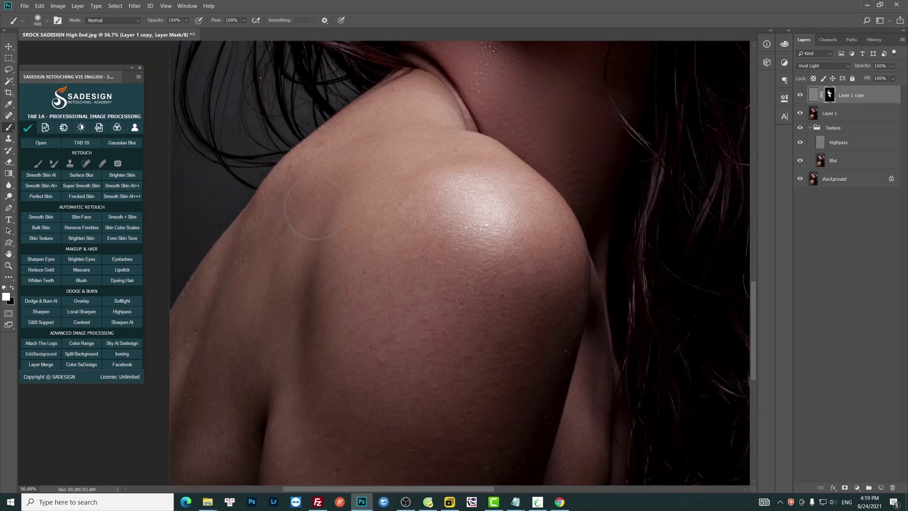
key("bracketright")
left_click_drag(458, 361, 432, 201)
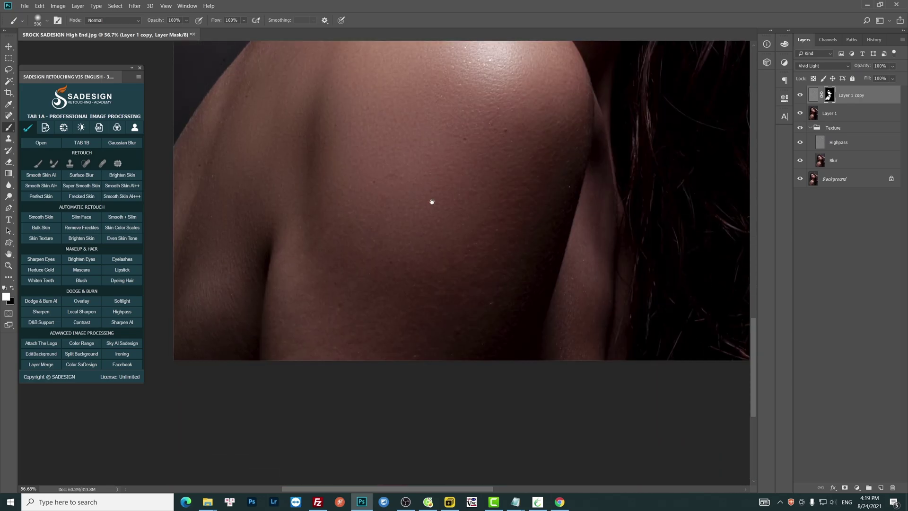
key("bracketleft")
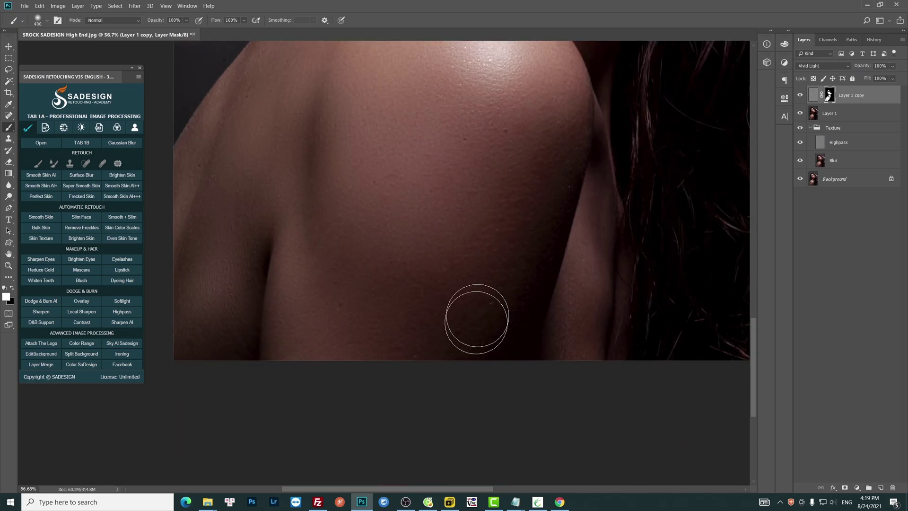
- Paint the mask white over the narrow skin area beside the upper arm with a 250-pixel brush
left_click_drag(519, 138, 471, 289)
key("bracketleft")
key("bracketleft")
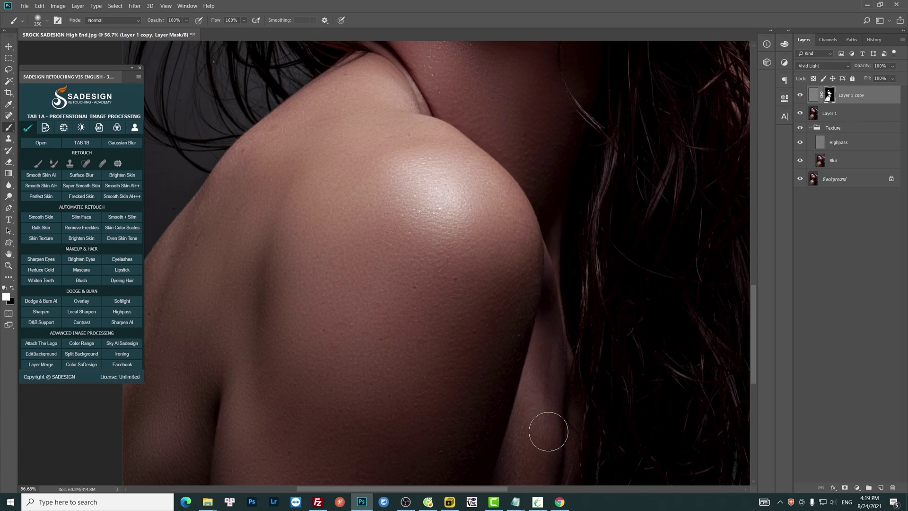
left_click_drag(549, 431, 494, 465)
- Inspect the smoothed skin from the shoulder and neck up to the face for missed areas
left_click_drag(466, 119, 478, 348)
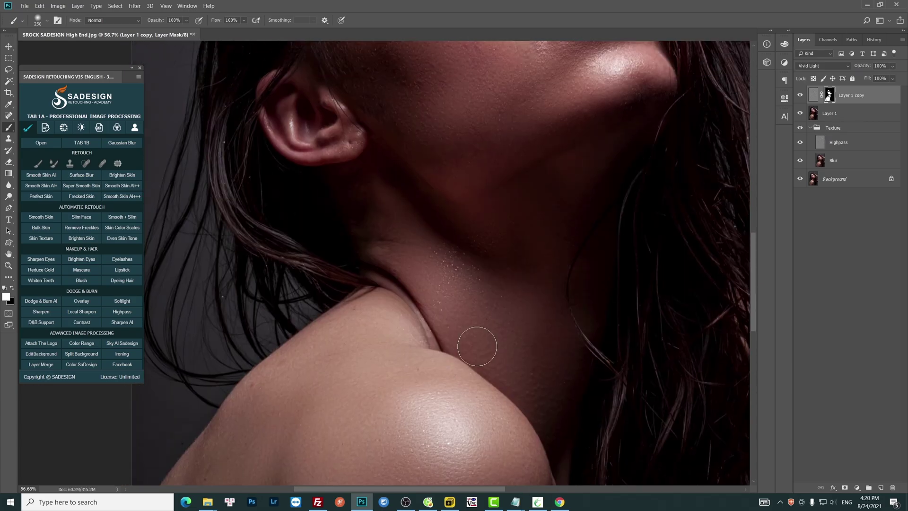
left_click_drag(496, 191, 419, 410)
scroll(389, 337, "up", 1)
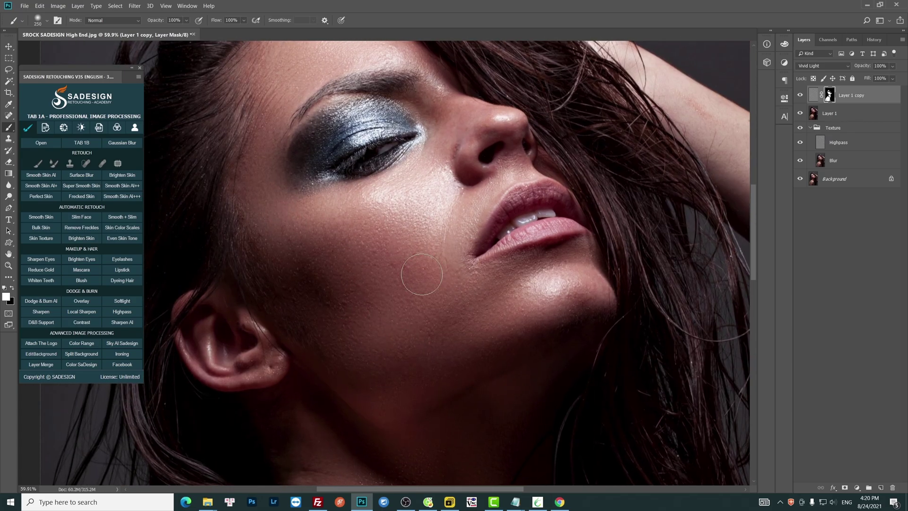
mouse_move(477, 162)
left_mouse_down()
mouse_move(508, 239)
mouse_move(451, 249)
left_mouse_up()
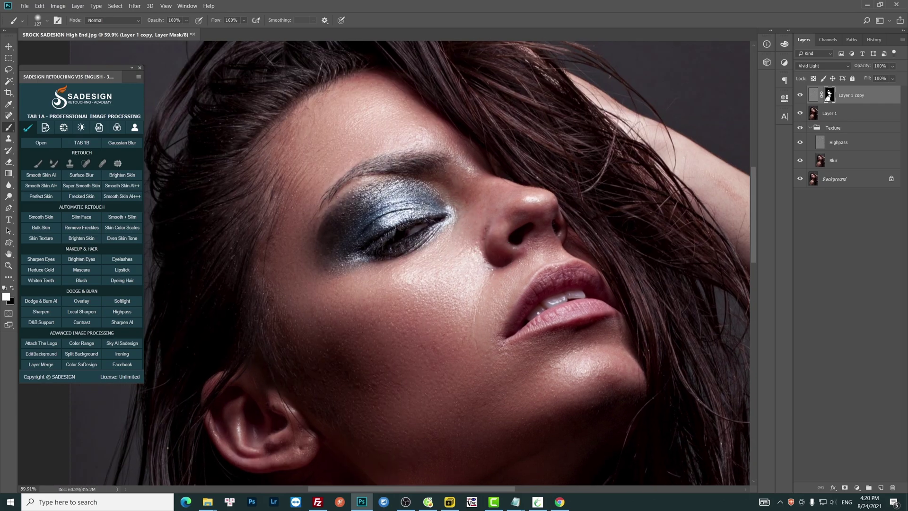
left_click_drag(307, 253, 311, 254)
mouse_move(467, 241)
left_mouse_down()
mouse_move(442, 241)
mouse_move(416, 189)
mouse_move(449, 189)
left_mouse_up()
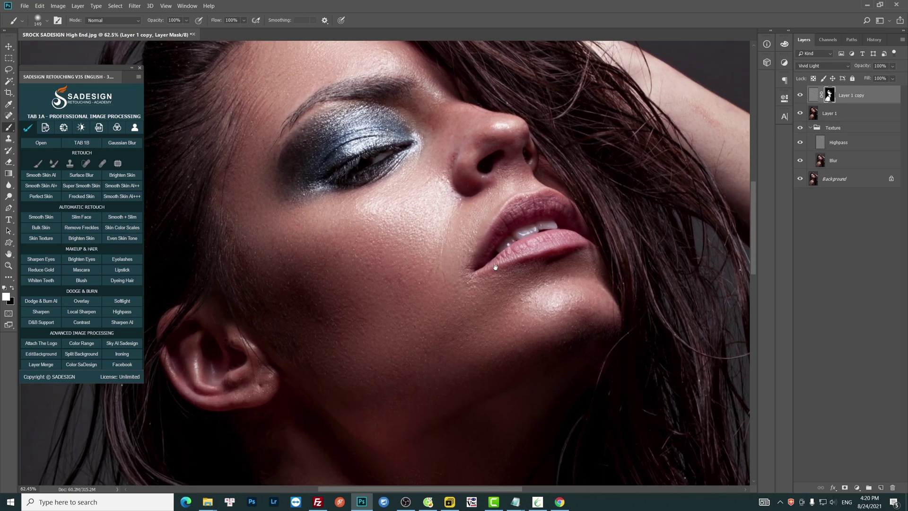
- Compare the face with and without the Layer 1 copy smoothing layer at several zoom levels
left_click_drag(510, 245, 542, 277)
key("v")
left_click(800, 95)
left_click(800, 95)
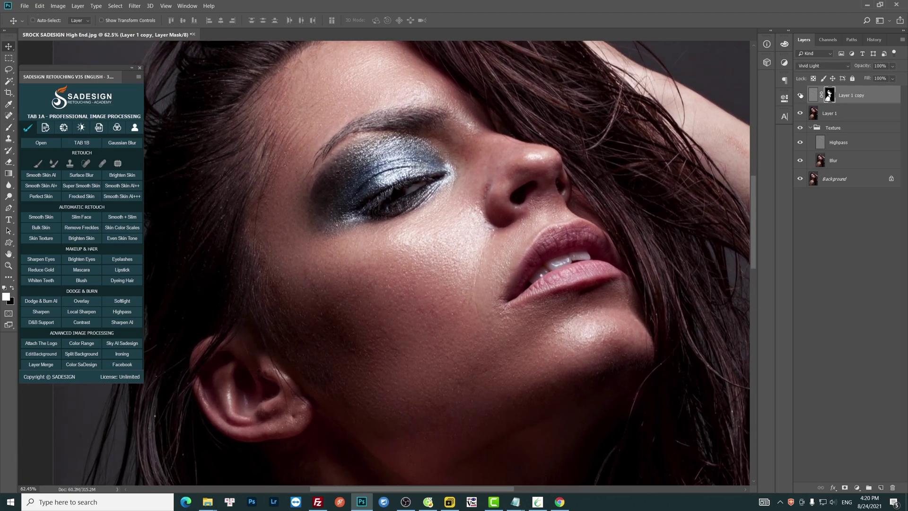
left_click(800, 95)
left_click(800, 95)
scroll(633, 241, "down", 3)
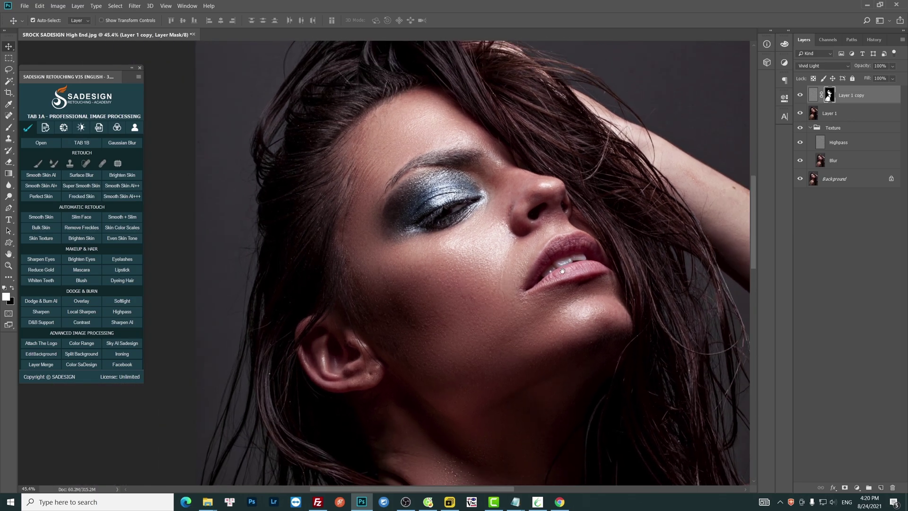
left_click(801, 96)
left_click(801, 96)
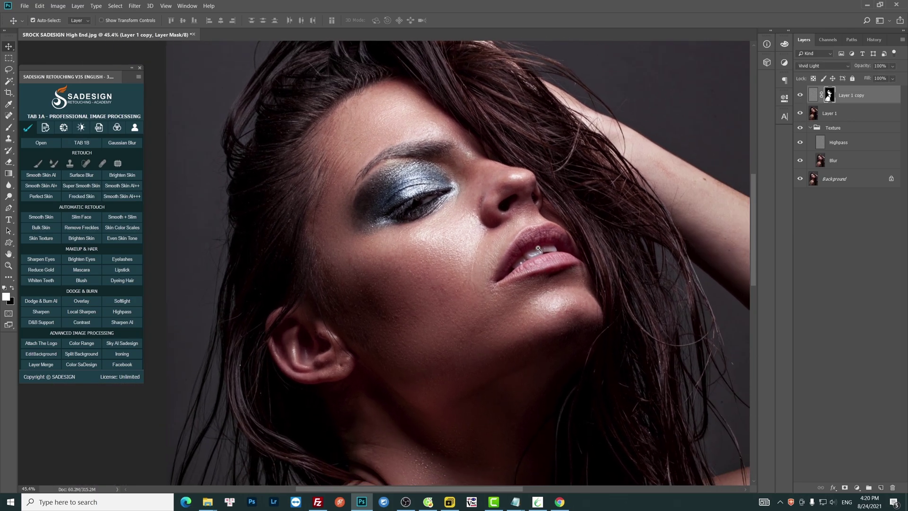
scroll(539, 289, "up", 3)
scroll(557, 295, "down", 2)
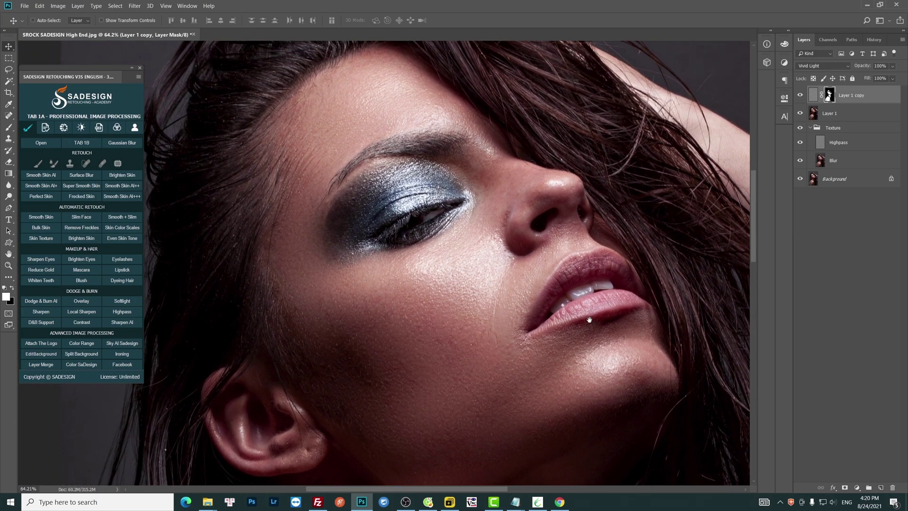
left_click_drag(589, 320, 593, 302)
left_click(800, 97)
left_click(800, 97)
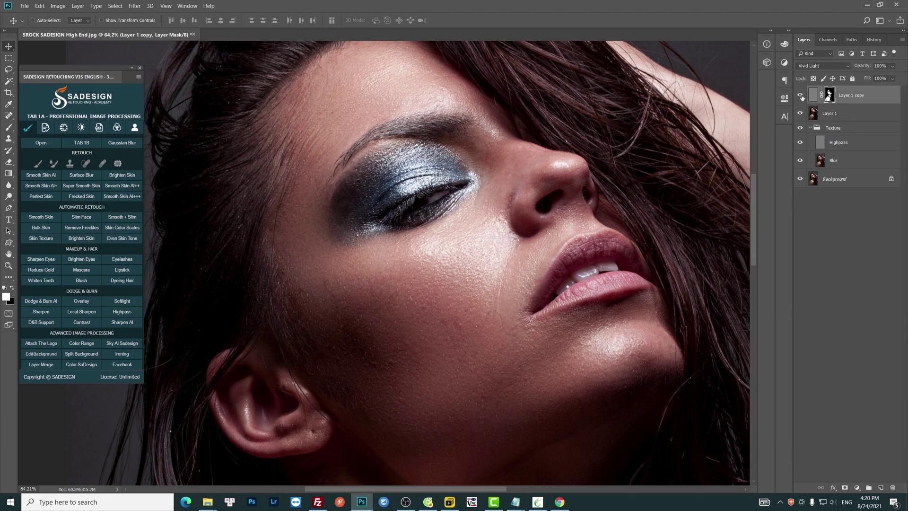
- Add a Curves adjustment layer above Layer 1 copy and place a shadow point and a highlight point on its RGB curve
left_click(856, 487)
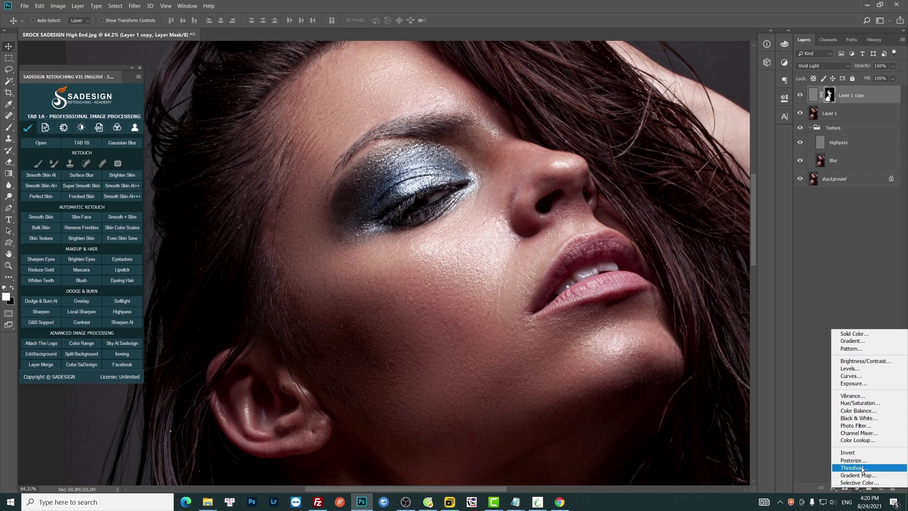
left_click(850, 376)
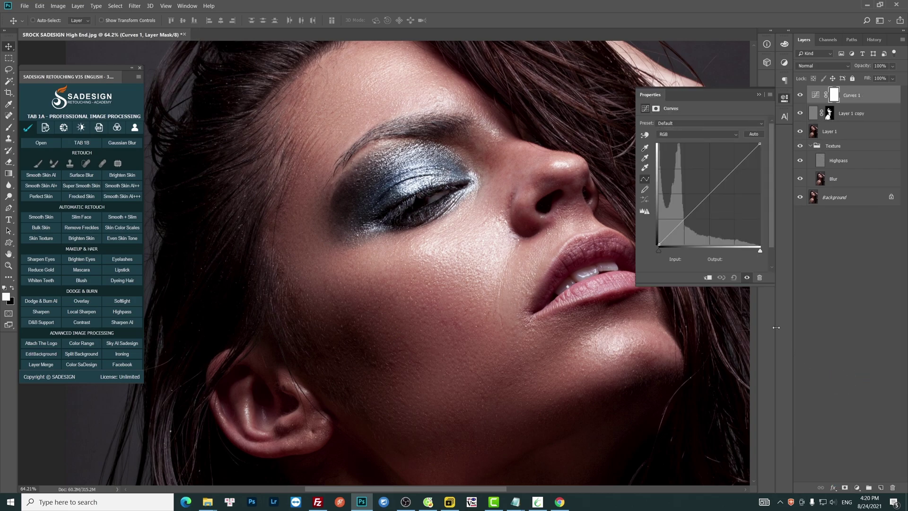
left_click_drag(682, 219, 686, 222)
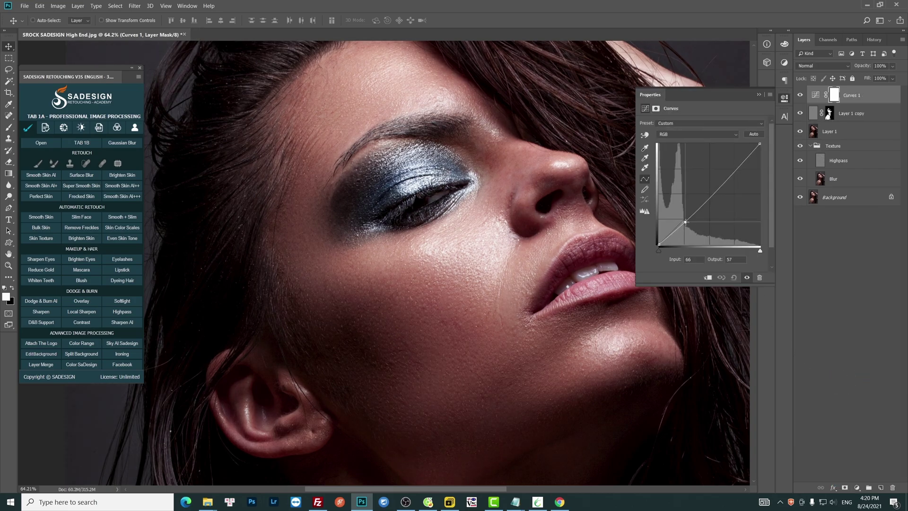
left_click(734, 168)
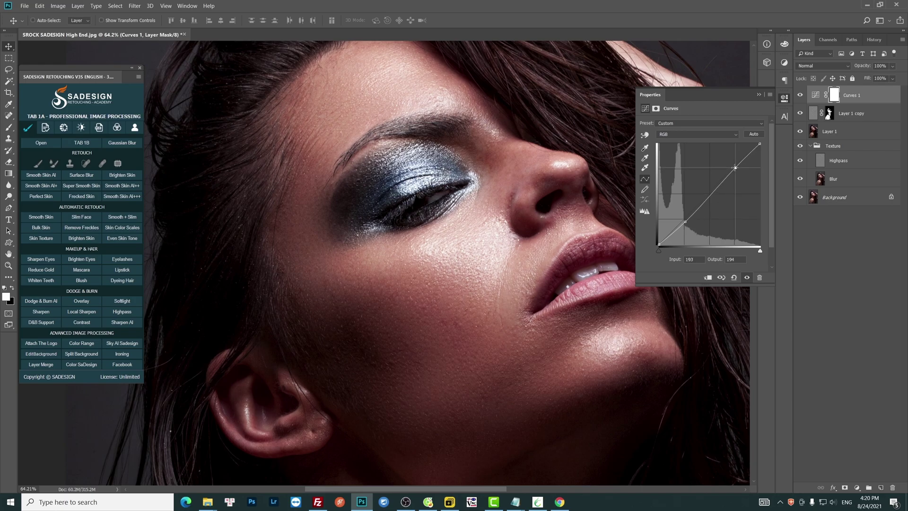
left_click_drag(735, 167, 736, 169)
- Fine-tune the shadow point of the RGB curve to input 67 and output 60, and close the curve settings
left_click(685, 222)
left_click_drag(660, 245, 686, 221)
left_click_drag(494, 298, 460, 274)
scroll(475, 291, "up", 3)
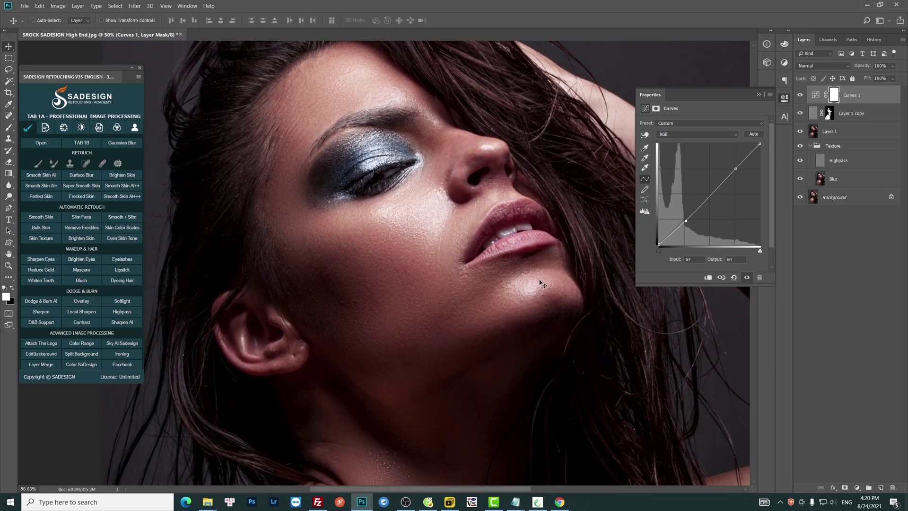
left_click(758, 95)
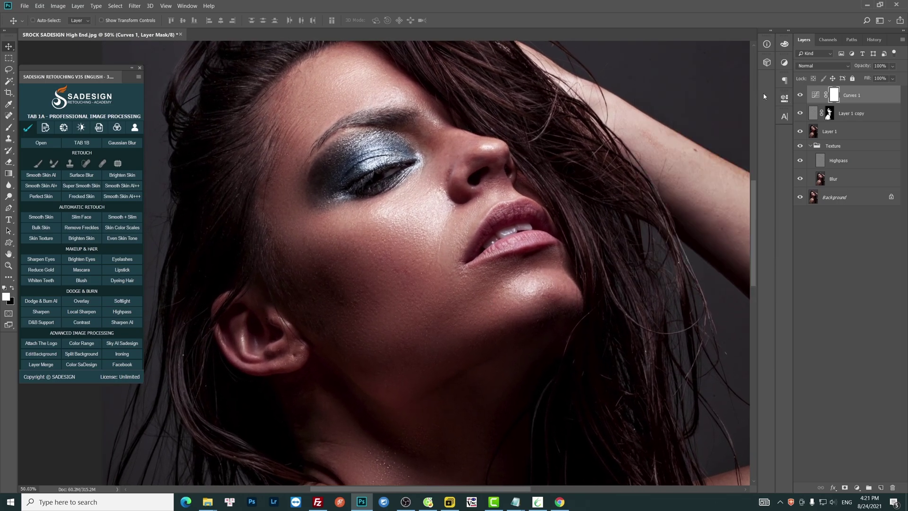
- Compare the image with and without the Curves 1 layer and reduce that layer's opacity to 77%
left_click(800, 95)
left_click(800, 95)
left_click(800, 95)
left_click(800, 96)
left_click(893, 66)
left_click_drag(902, 77, 894, 78)
- Compare the retouched face with the original Background layer alone, in both wider and closer views
left_click(801, 198, "alt")
left_click(801, 197, "alt")
left_click_drag(498, 257, 523, 257)
left_click_drag(449, 227, 524, 277)
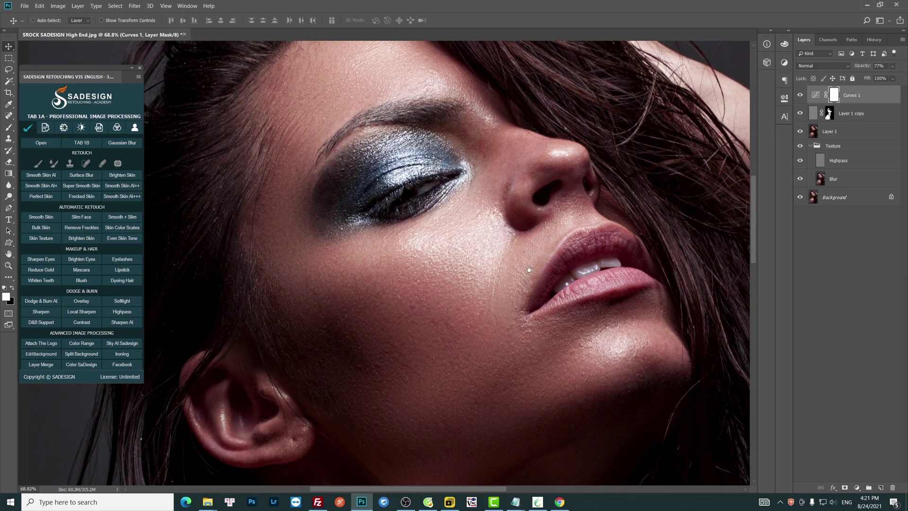
scroll(529, 269, "down", 3)
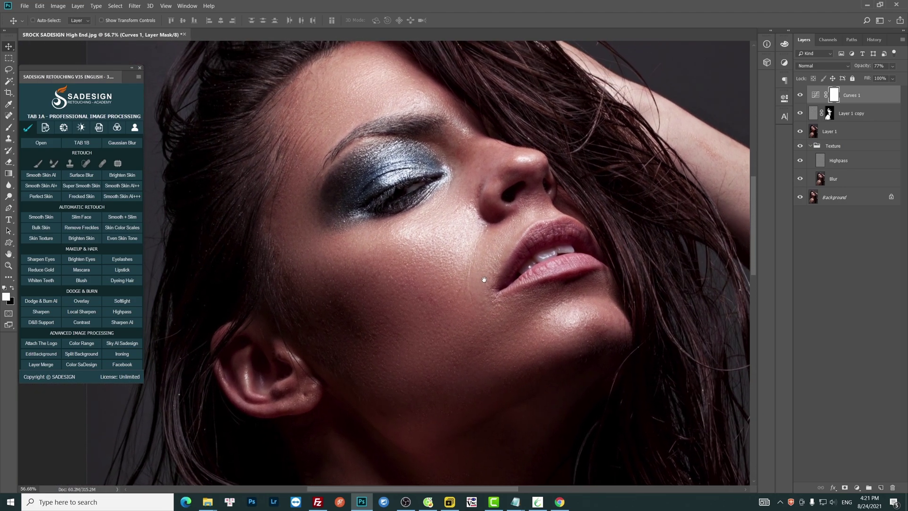
left_click(799, 200, "alt")
left_click(800, 200, "alt")
left_click(801, 200, "alt")
left_click(801, 199, "alt")
scroll(543, 298, "up", 3)
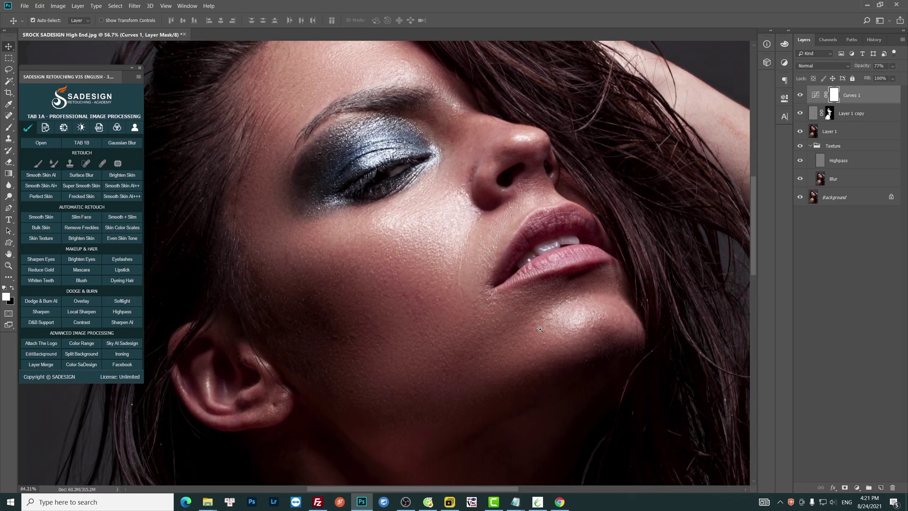
left_click_drag(517, 310, 561, 338)
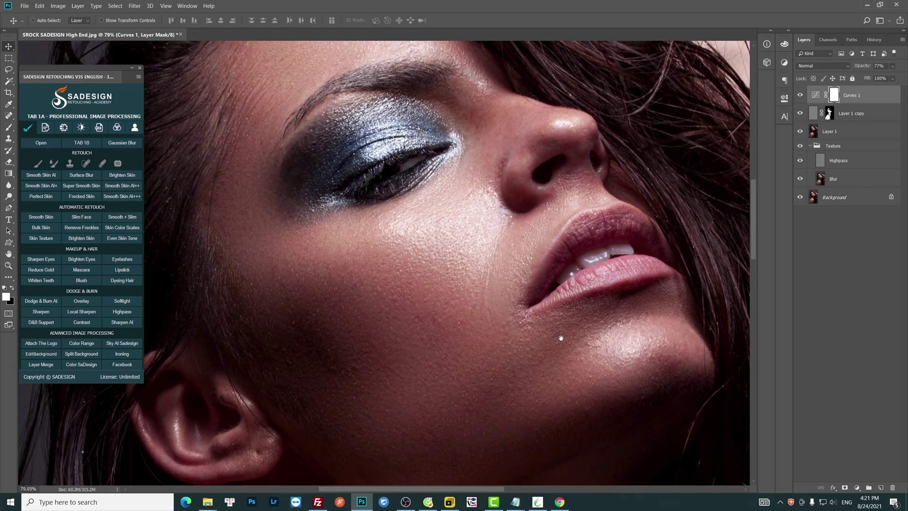
left_click(800, 200, "alt")
left_click(800, 200, "alt")
left_click(800, 200, "alt")
left_click(800, 200, "alt")
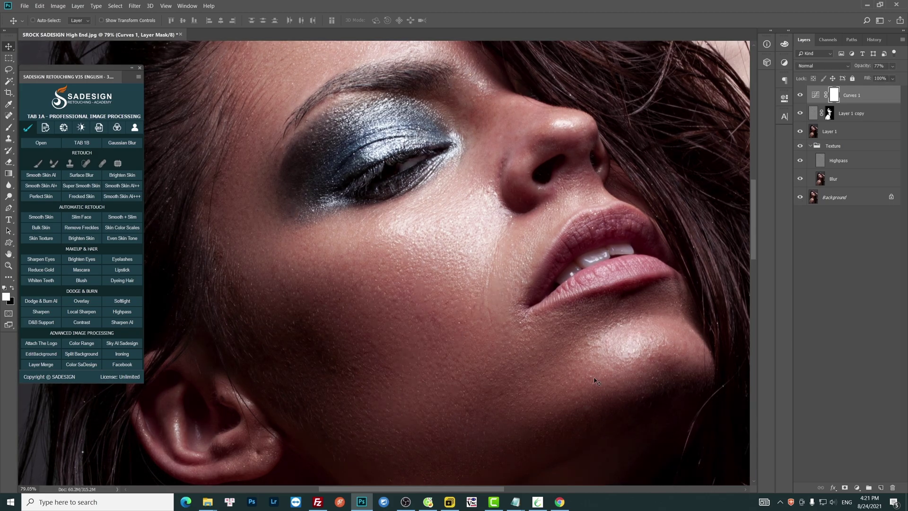